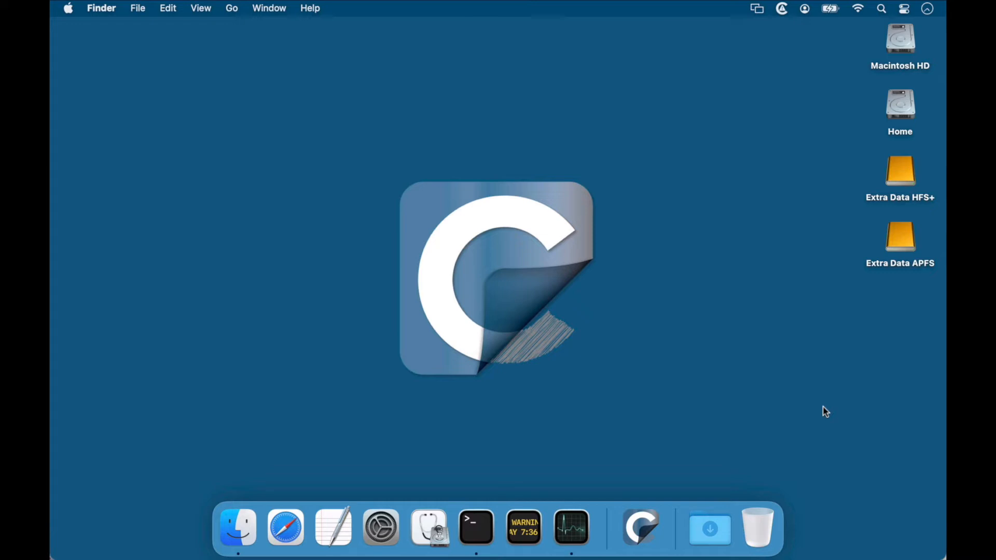
- Examine the contents of the Extra Data HFS+ and Extra Data APFS volumes in Finder and close both windows
click(900, 176)
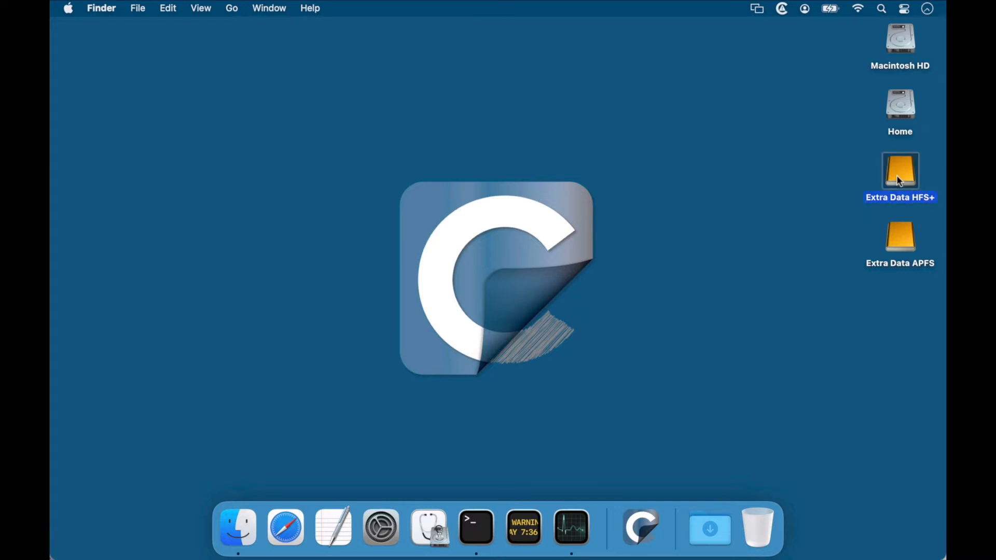
double_click(897, 175)
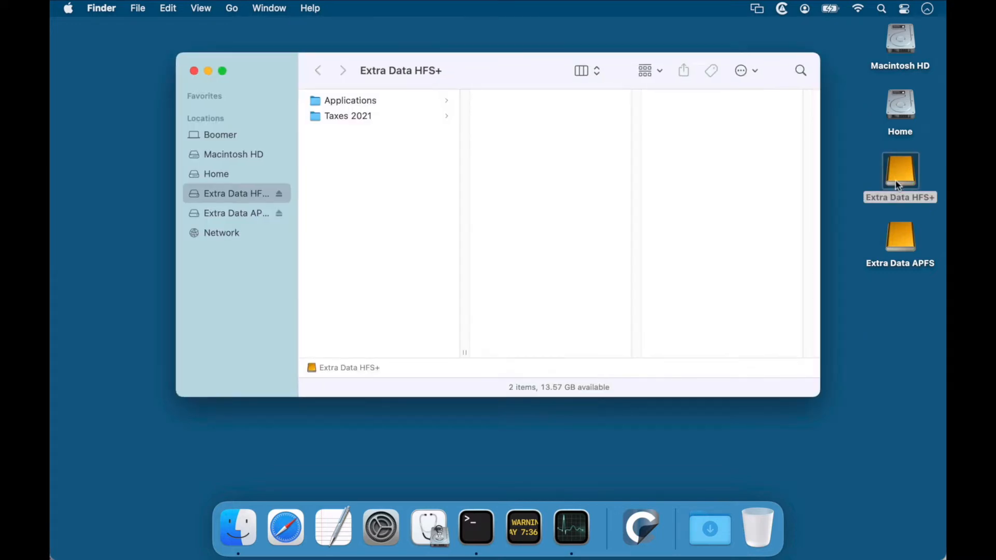
double_click(898, 238)
drag(529, 93, 667, 158)
click(552, 188)
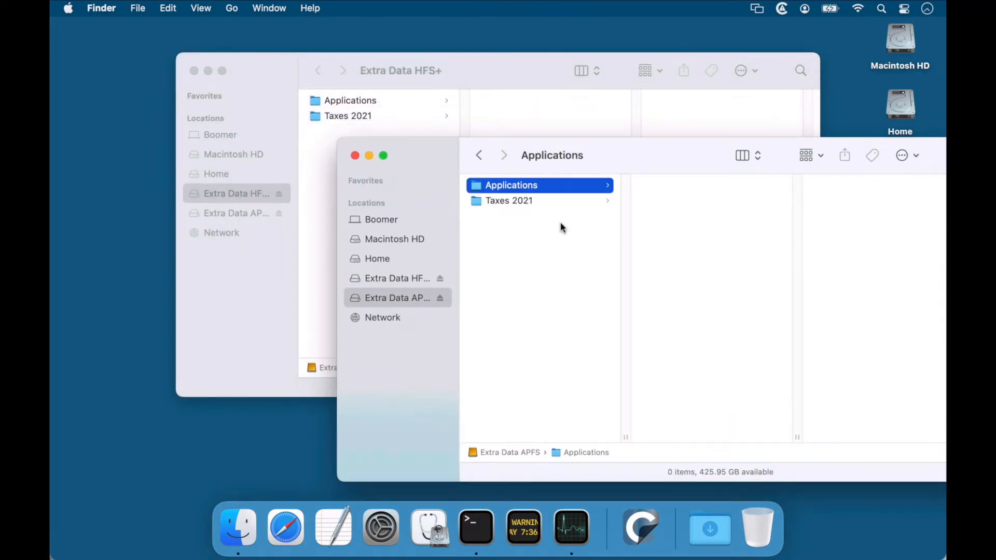
click(521, 216)
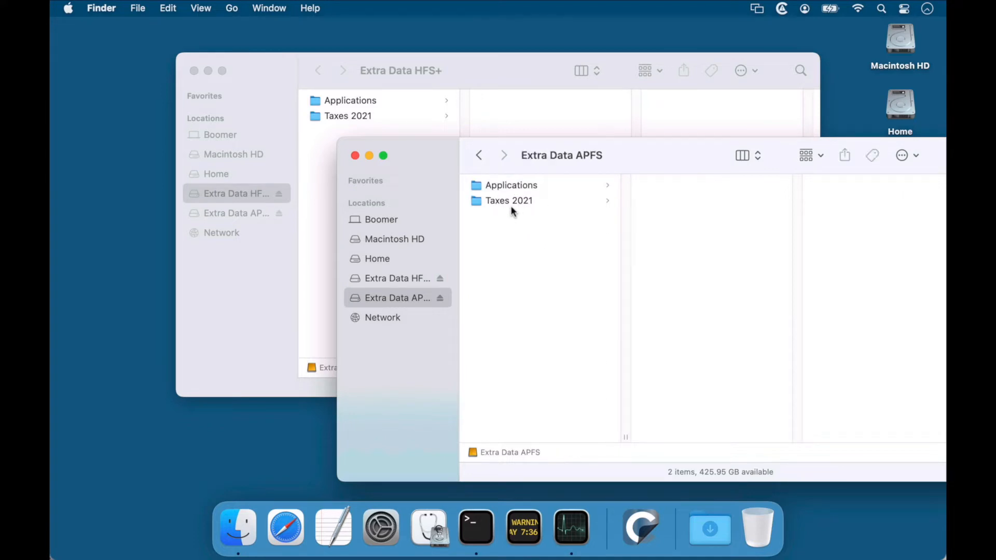
click(355, 156)
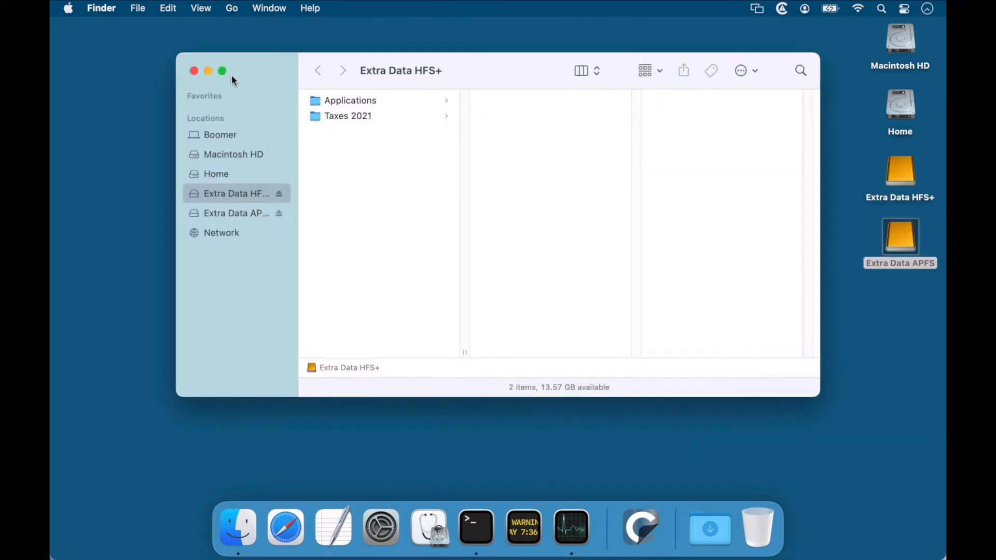
click(194, 70)
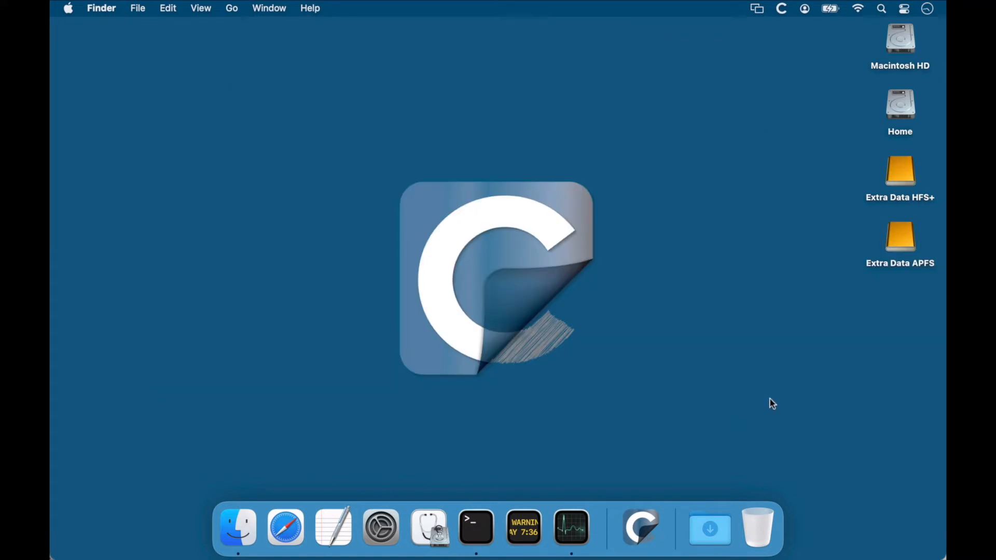
- In Carbon Copy Cloner, create a new task with Macintosh HD as source and Extra Data HFS+ as destination, and start it
click(643, 528)
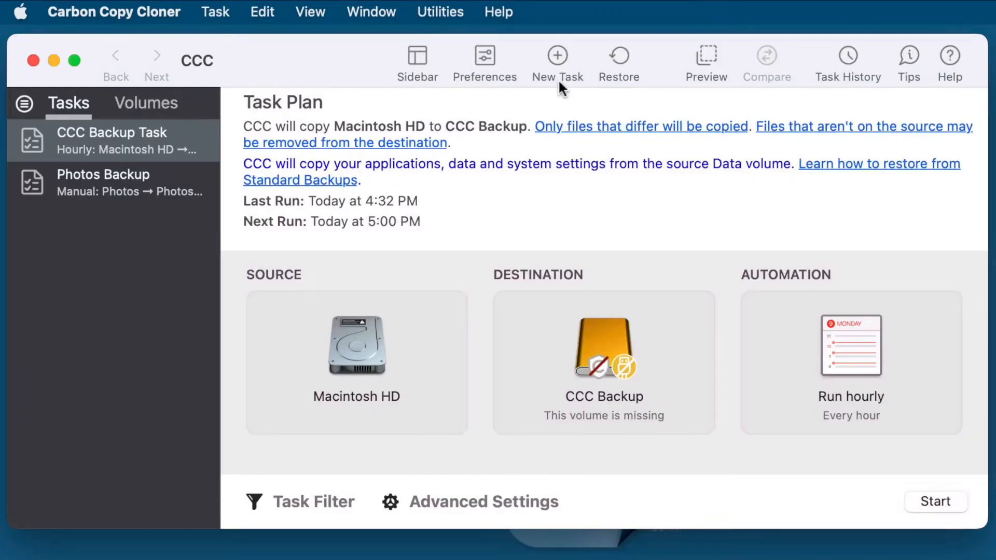
click(432, 41)
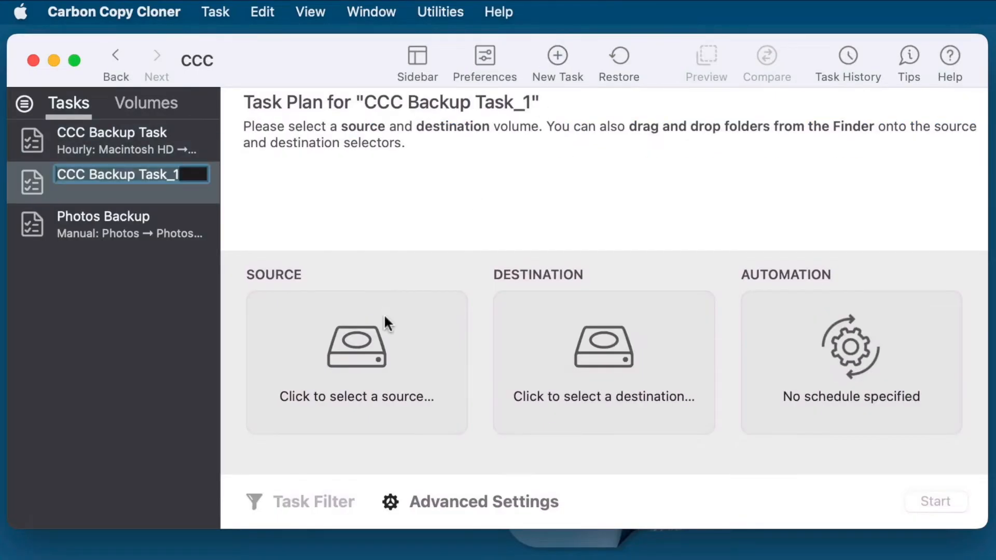
click(359, 339)
click(484, 217)
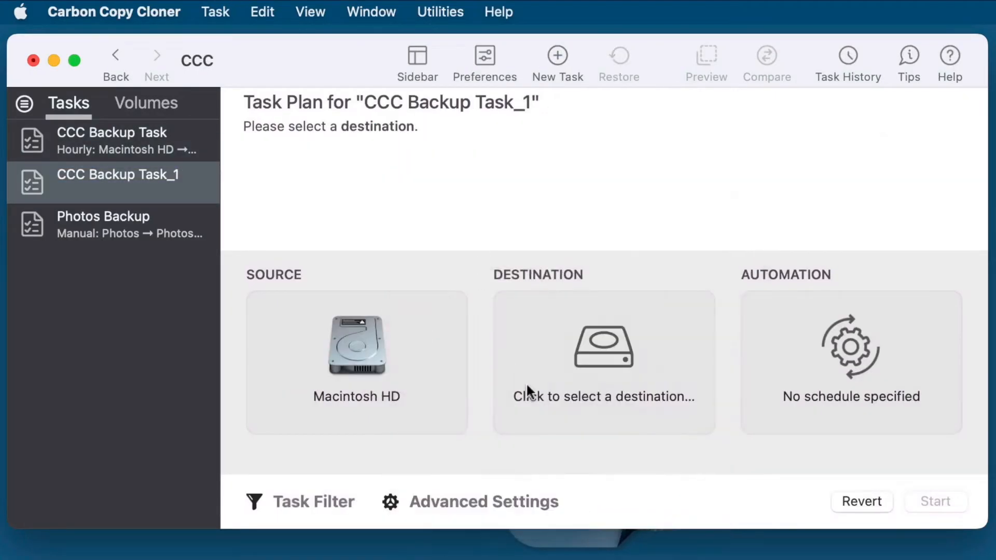
click(606, 349)
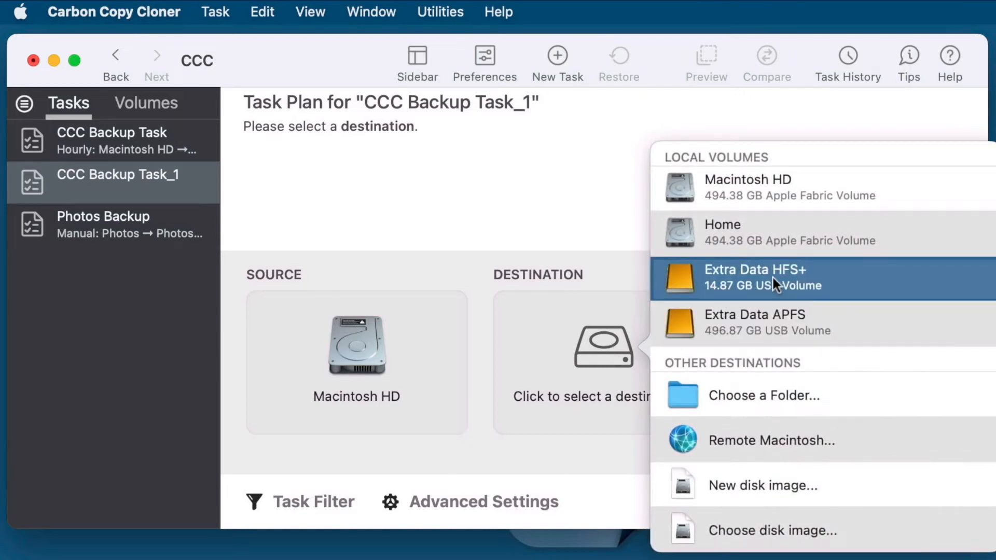
click(803, 284)
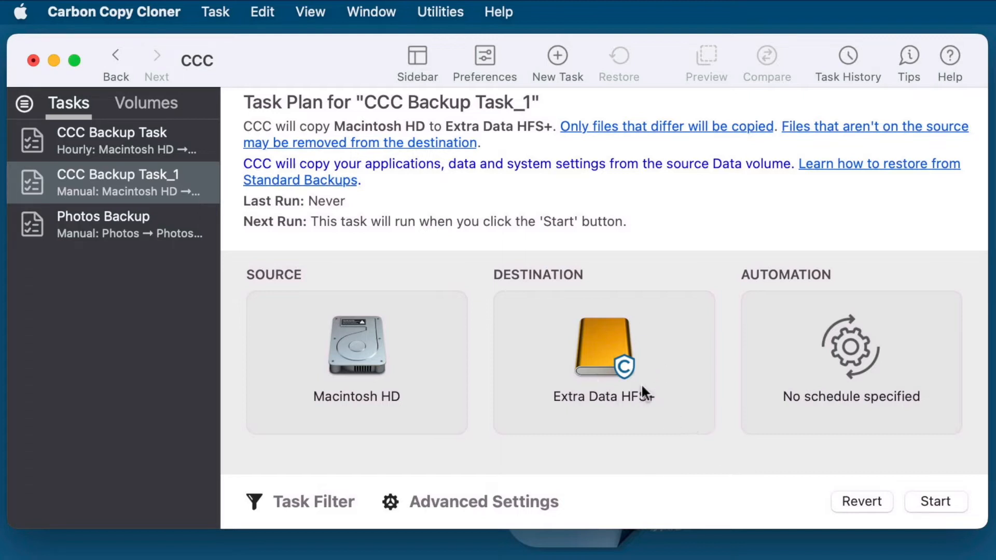
mouse_move(629, 377)
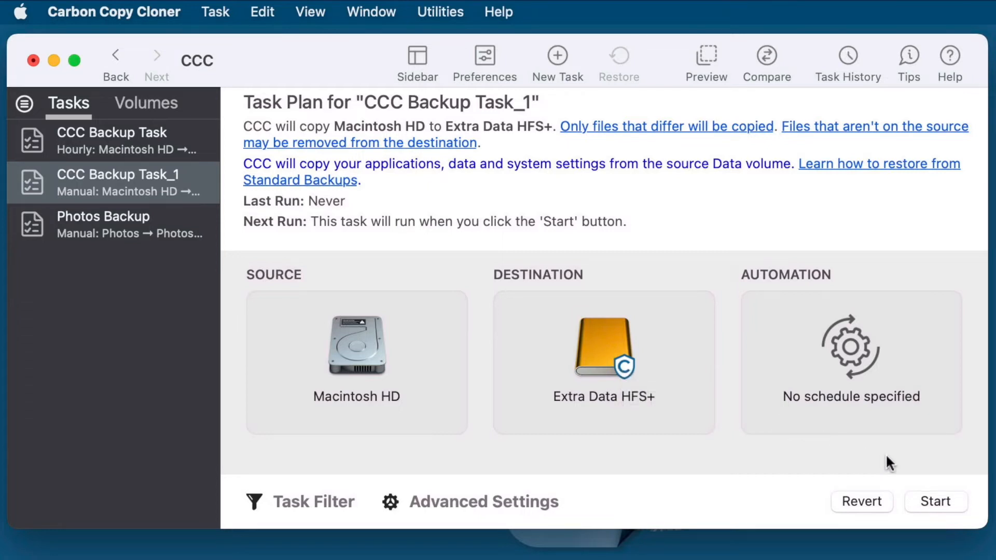
click(935, 498)
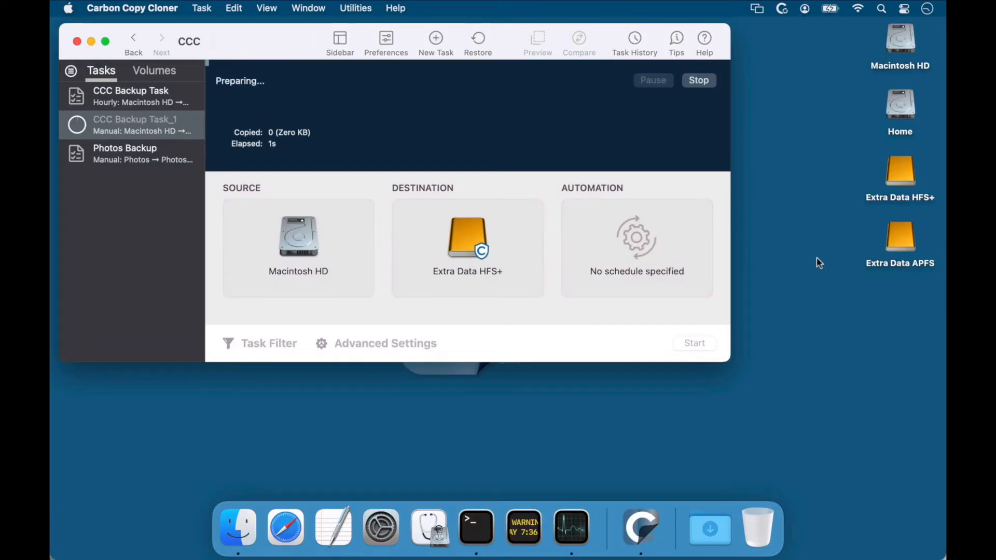
- In Finder, examine the Extra Data HFS+ volume during the copy and the Applications folder on Macintosh HD
double_click(893, 177)
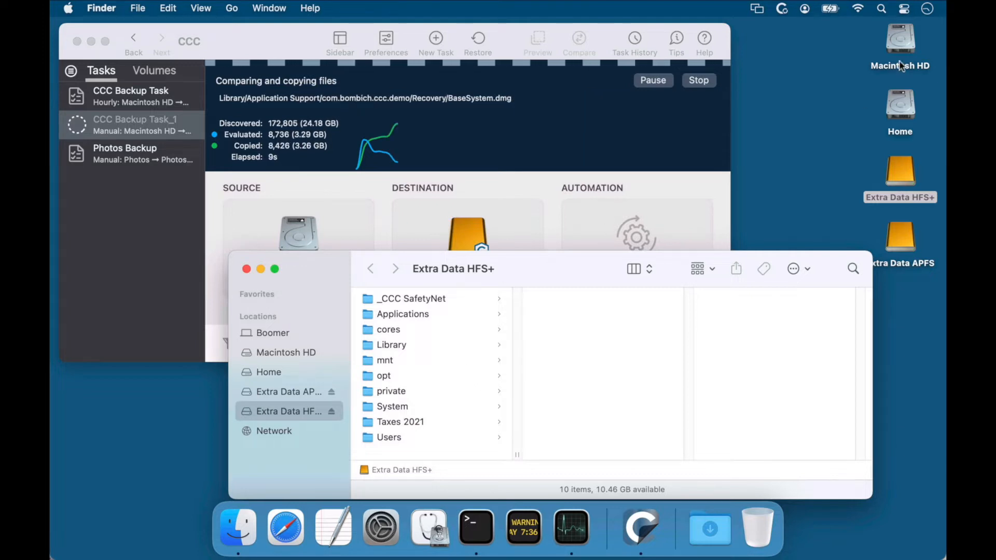
click(903, 41)
double_click(905, 44)
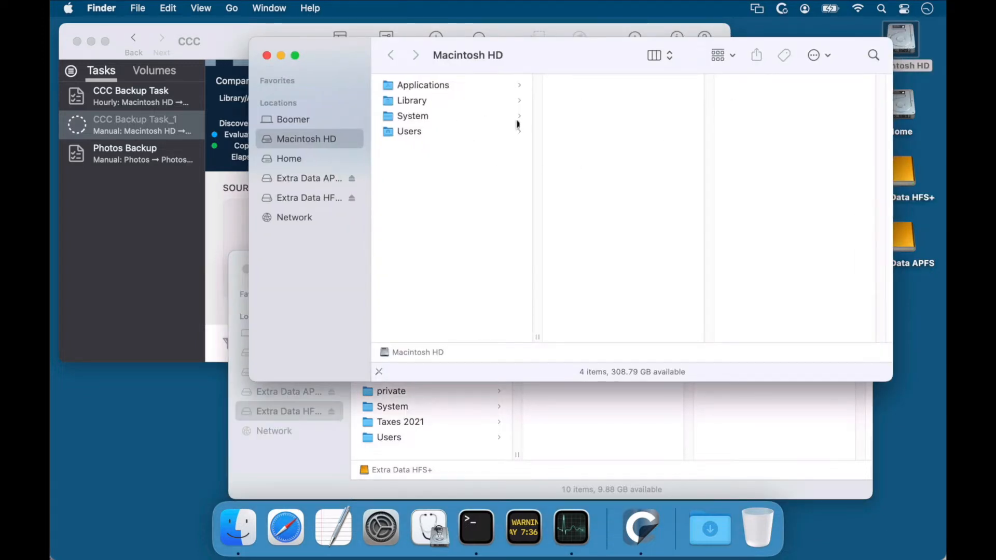
click(571, 89)
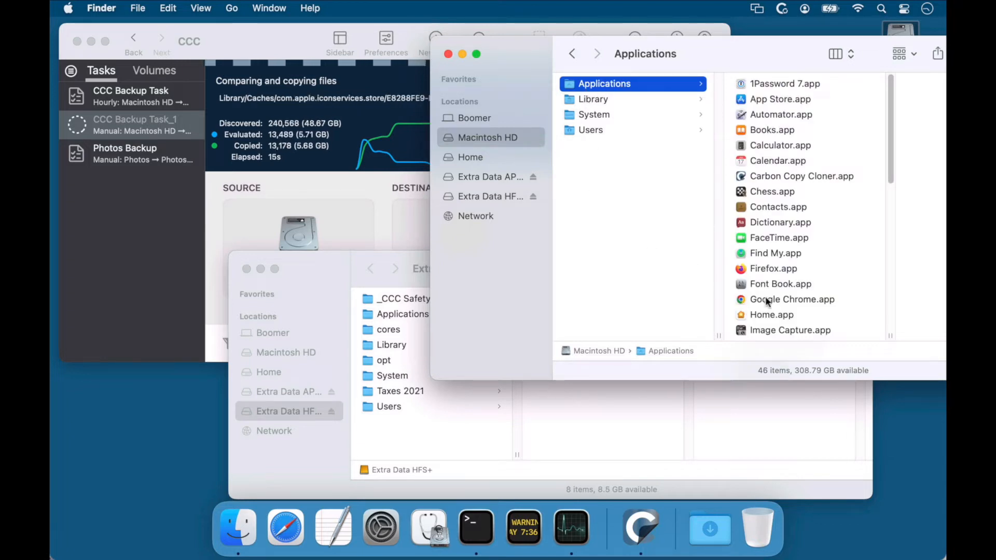
click(449, 54)
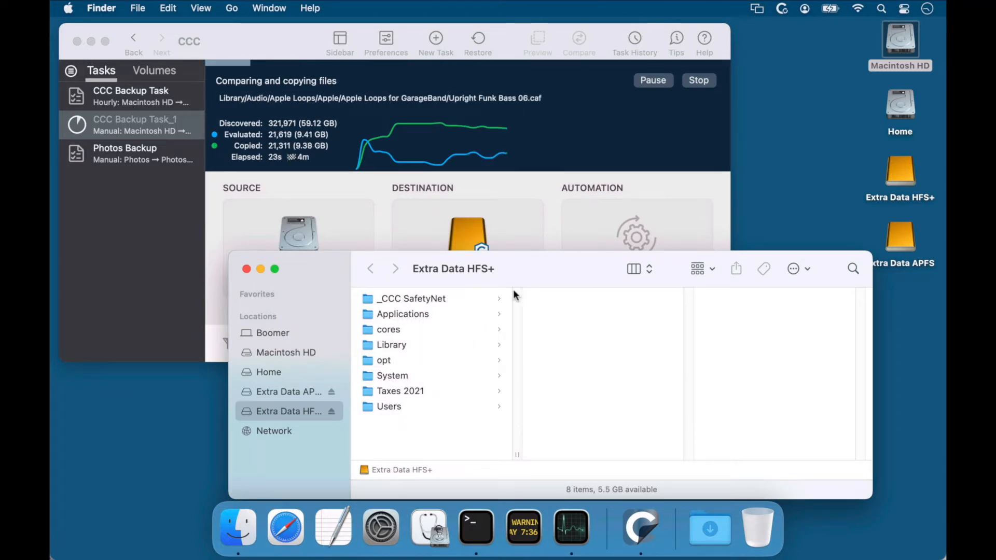
- Stop the running backup task in Carbon Copy Cloner
click(699, 80)
click(626, 390)
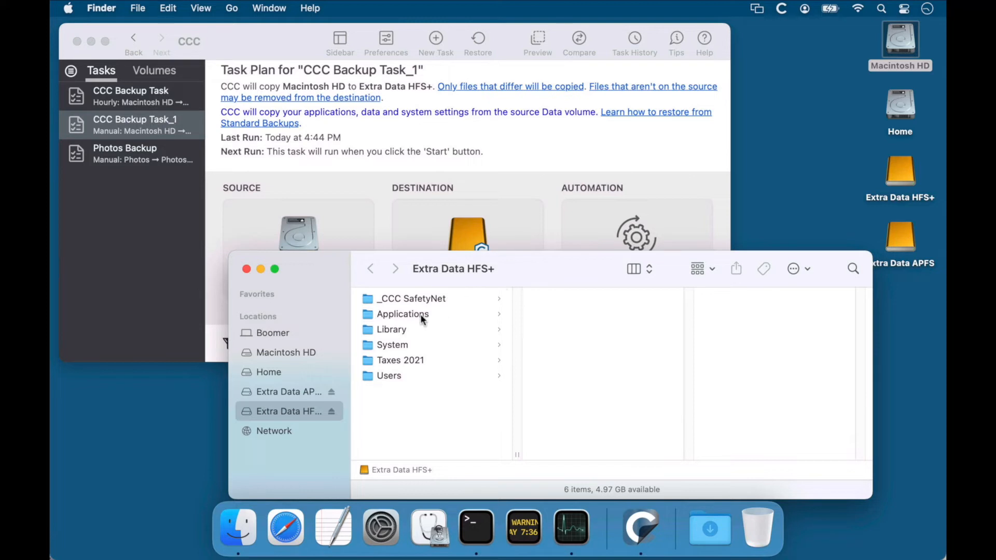
- Review the SafetyNet options for the Extra Data HFS+ destination in the backup task
click(516, 218)
click(473, 247)
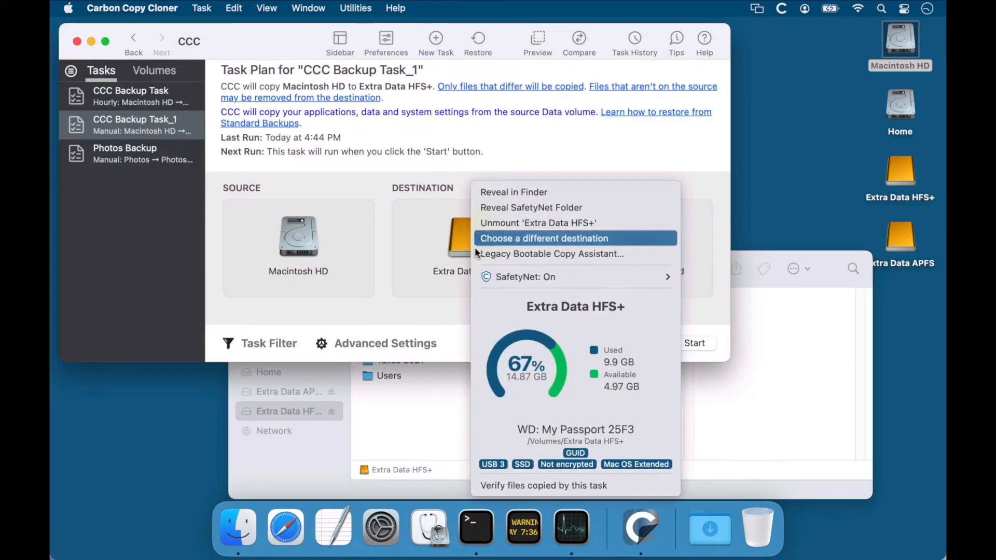
mouse_move(528, 279)
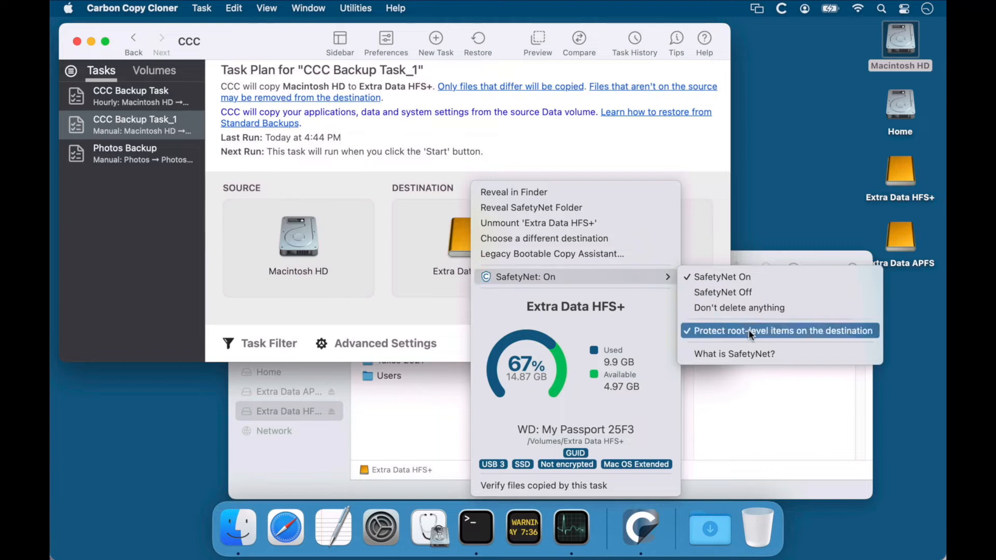
click(723, 292)
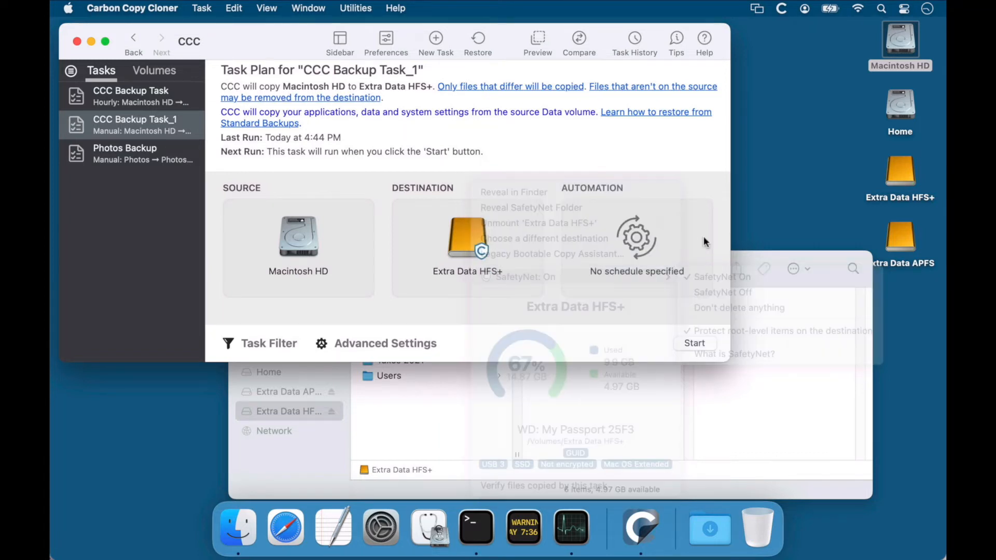
- In Finder, examine the Applications folder on Extra Data HFS+ and the dated _CCC SafetyNet folder's Applications subfolder
click(453, 418)
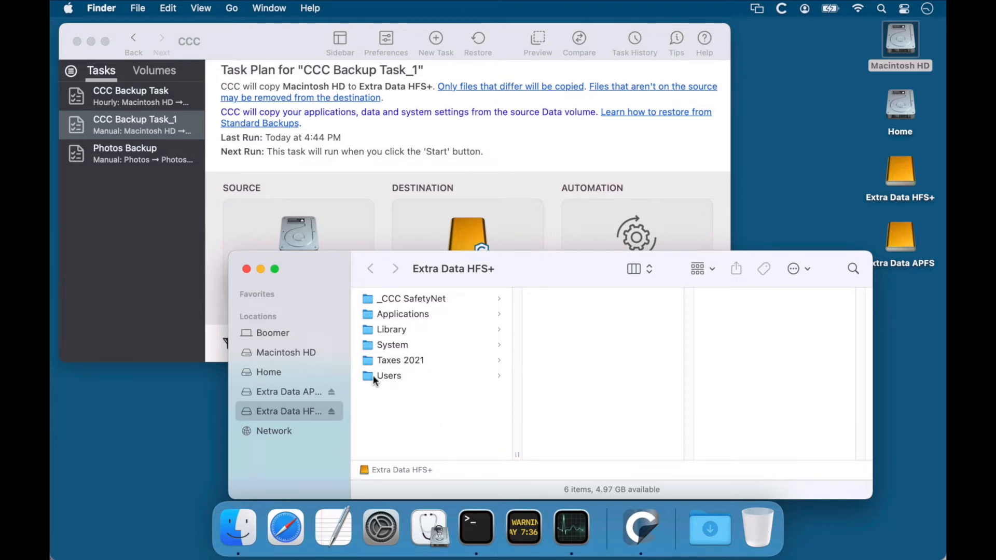
click(431, 314)
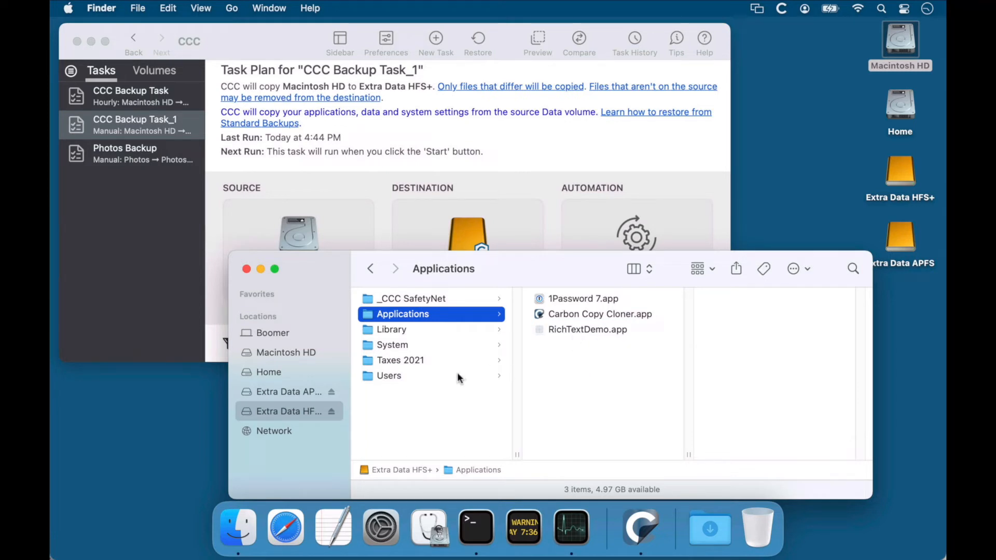
click(449, 302)
click(584, 316)
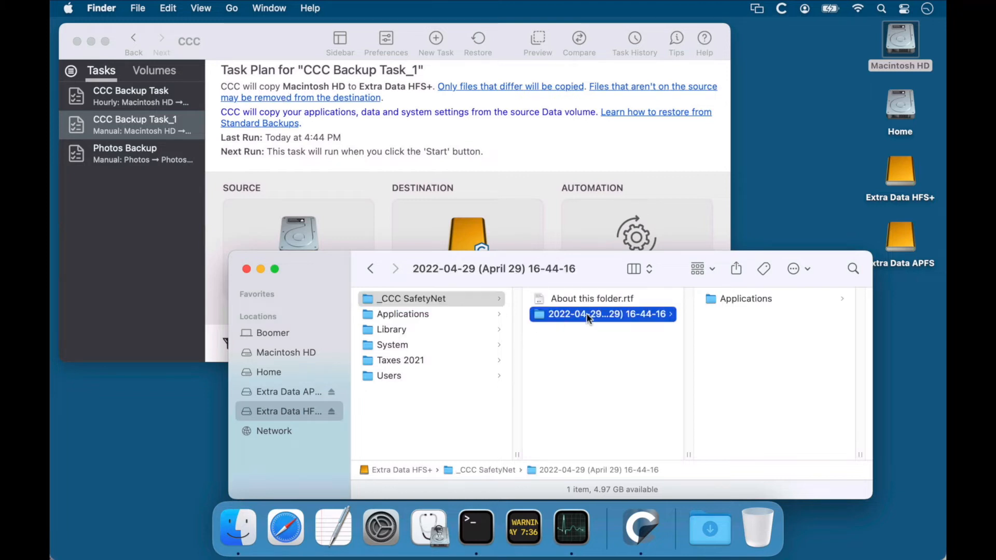
click(734, 304)
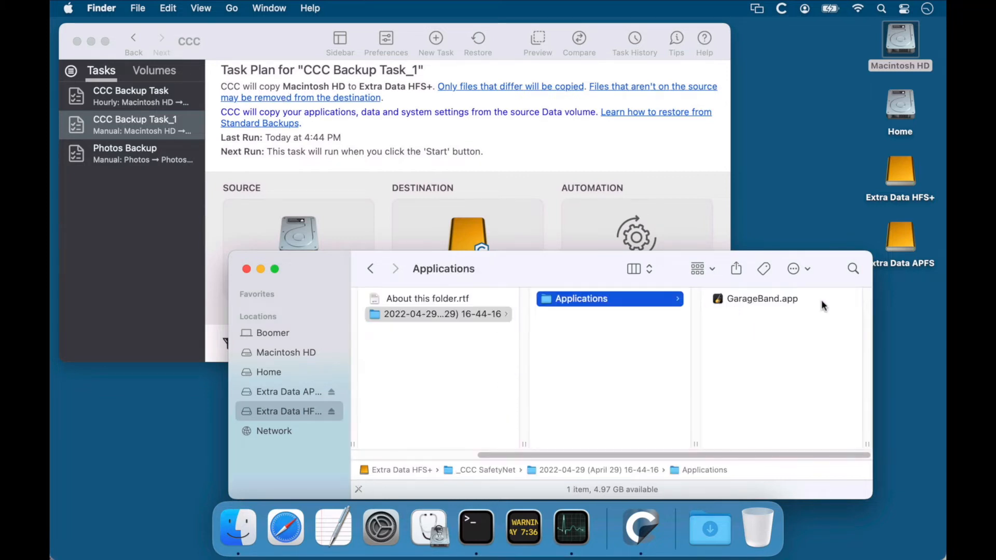
- Move the Library, System and Users folders on Extra Data HFS+ to the Trash, authorizing it with the account password
drag(871, 490, 942, 492)
drag(467, 457, 384, 455)
click(411, 329)
shift+click(407, 345)
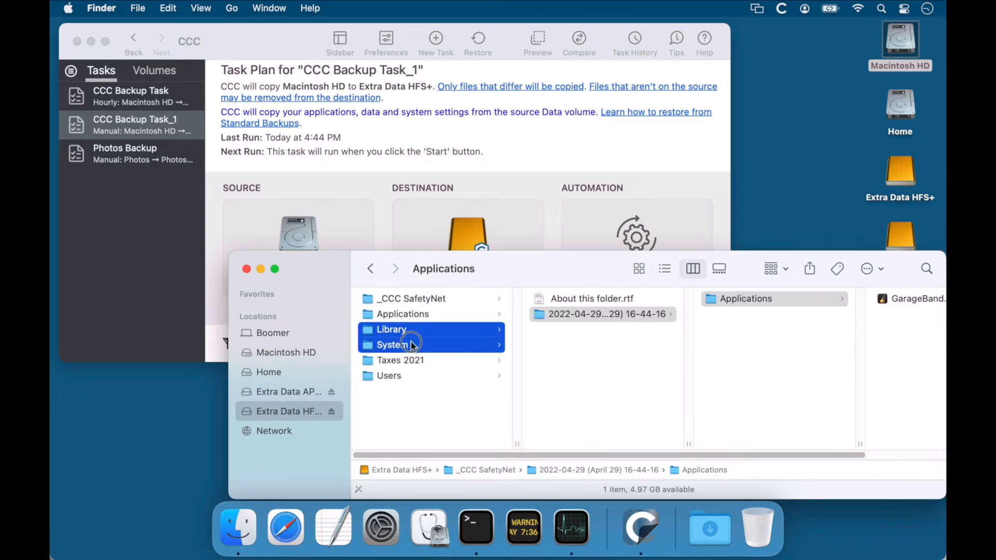
super+click(401, 375)
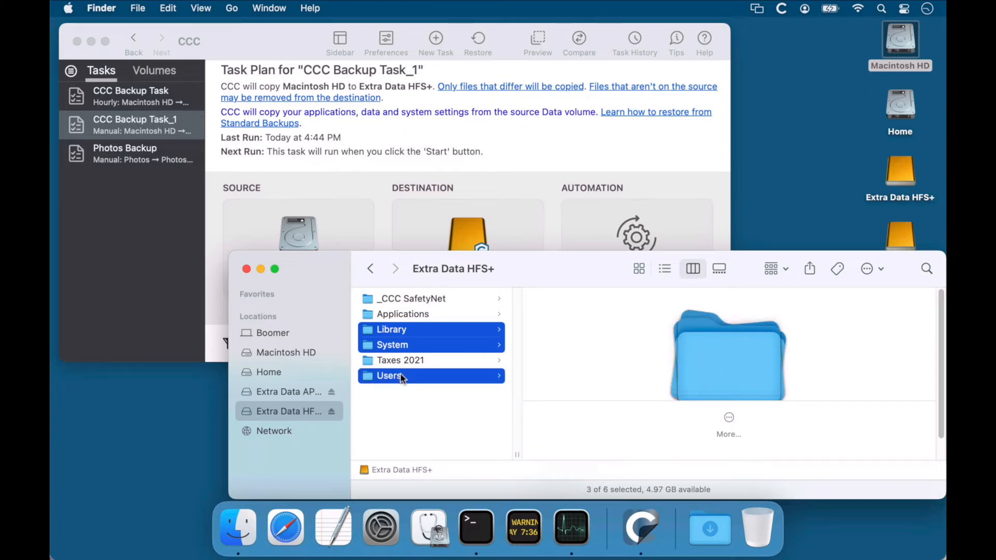
key(super+BackSpace)
text(••••••••)
key(Return)
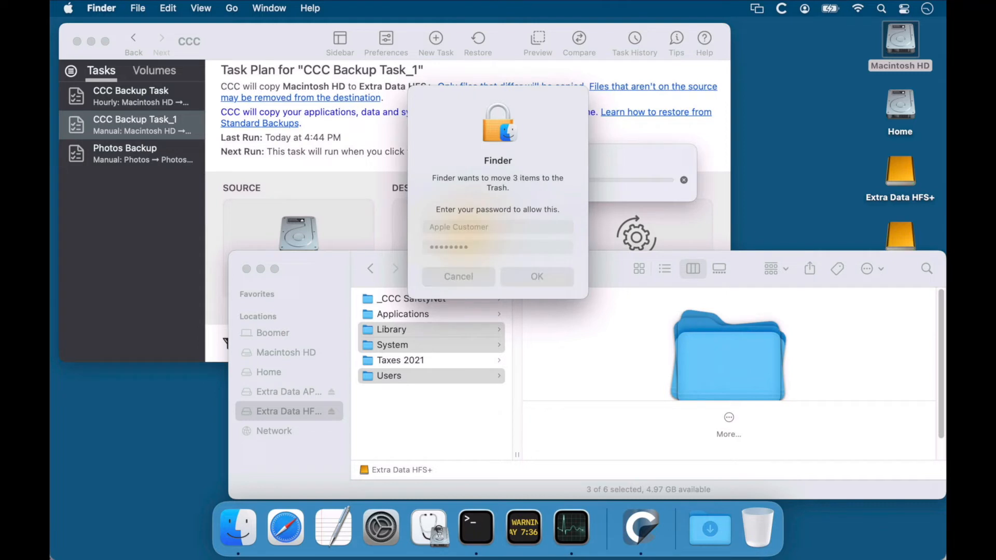
- Move GarageBand.app from the dated _CCC SafetyNet folder back to the Applications folder at the root of Extra Data HFS+
click(439, 300)
click(578, 314)
click(742, 303)
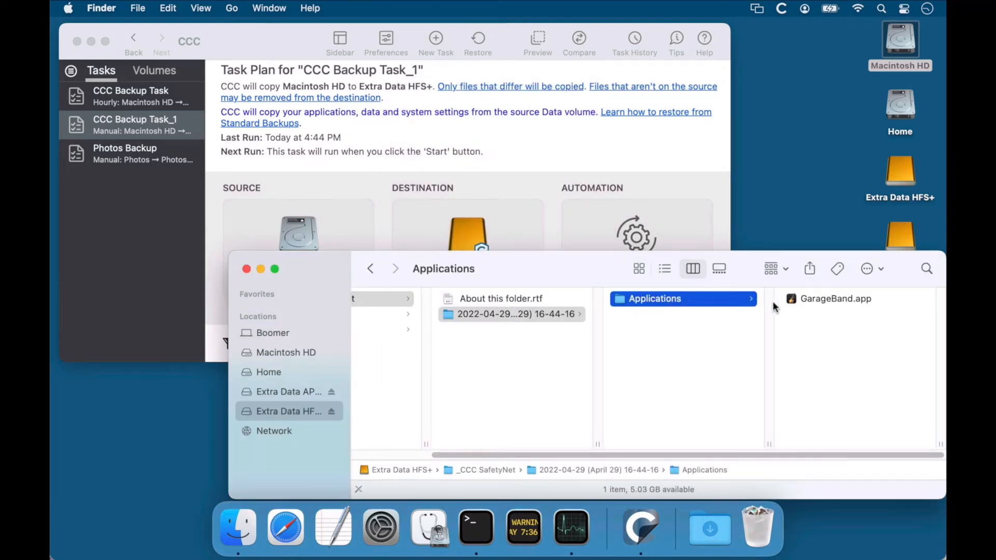
drag(825, 301, 394, 315)
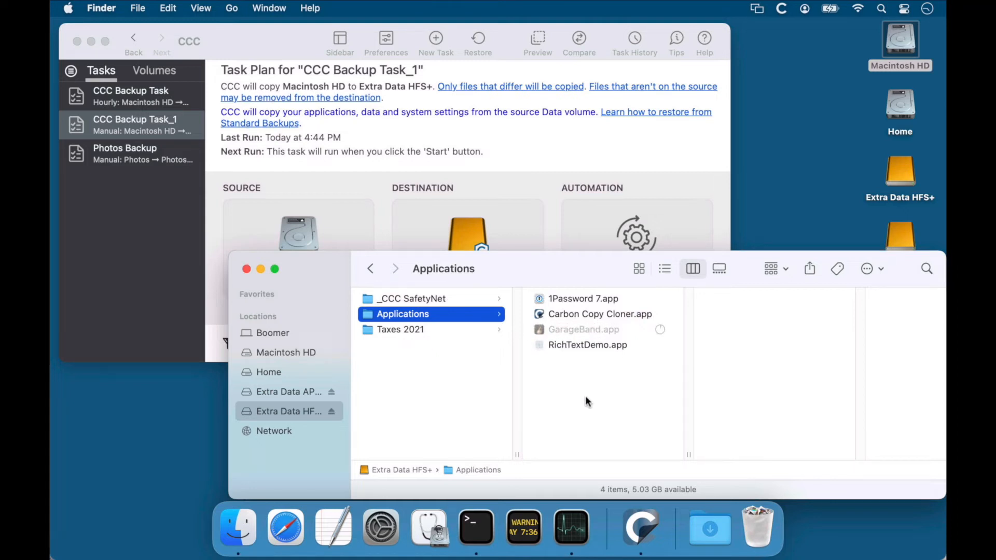
- Move the _CCC SafetyNet folder on Extra Data HFS+ to the Trash and empty the Trash
right_click(433, 301)
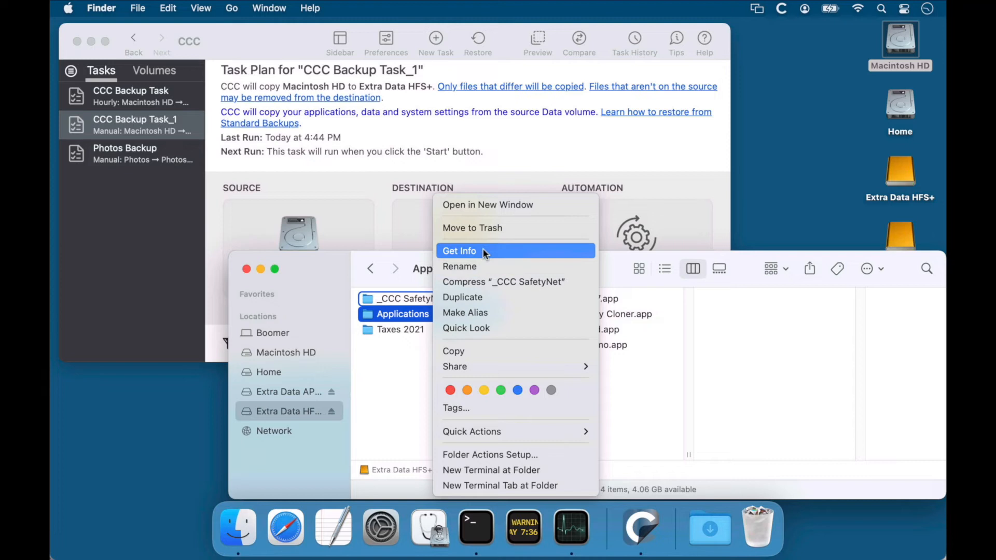
click(491, 228)
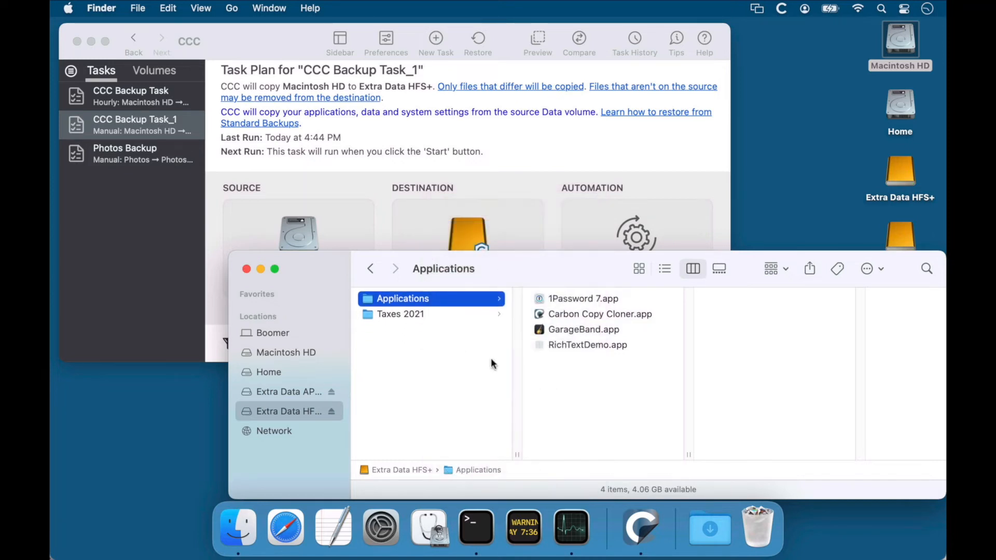
click(453, 371)
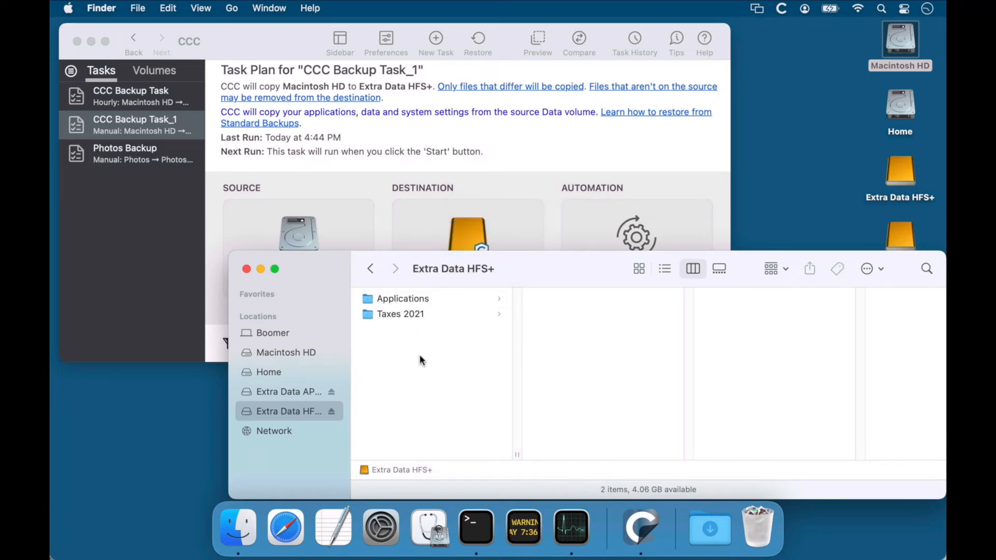
right_click(757, 527)
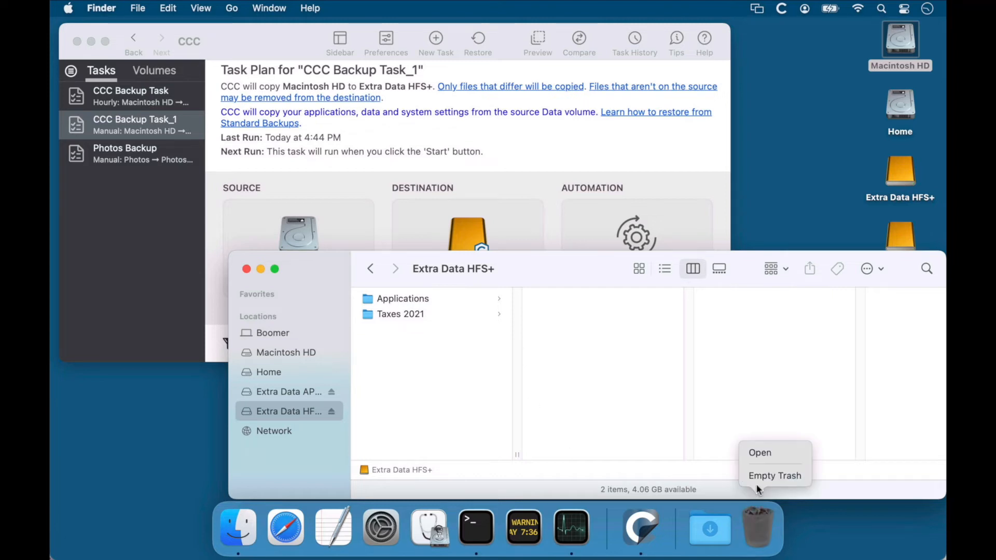
click(768, 473)
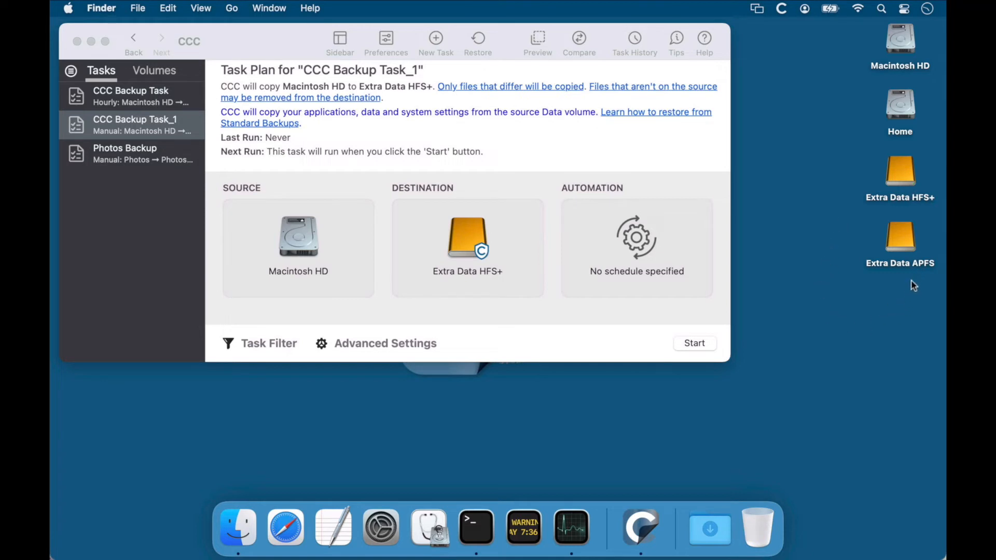
- Set Extra Data APFS as the destination of CCC Backup Task_1 and start the backup
drag(903, 245, 465, 239)
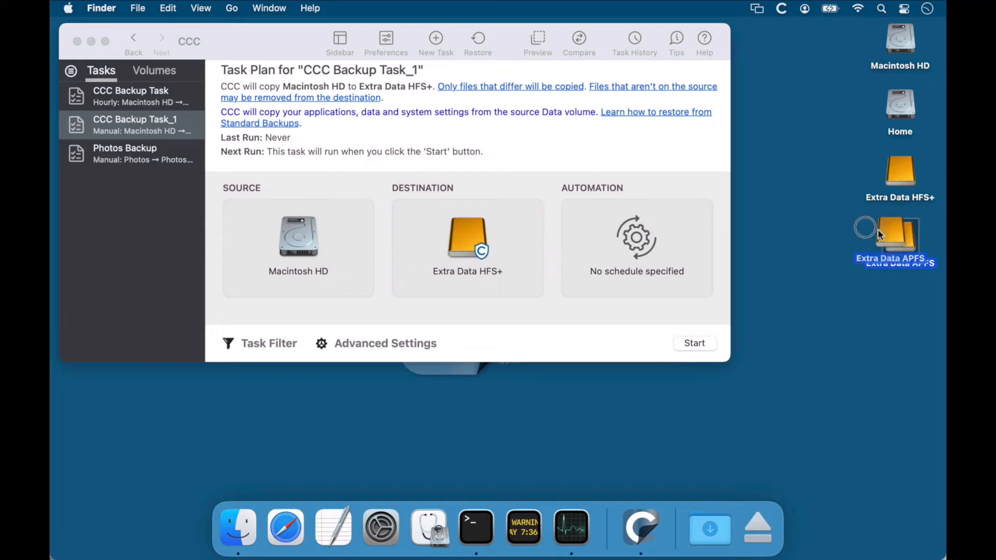
drag(604, 346, 601, 352)
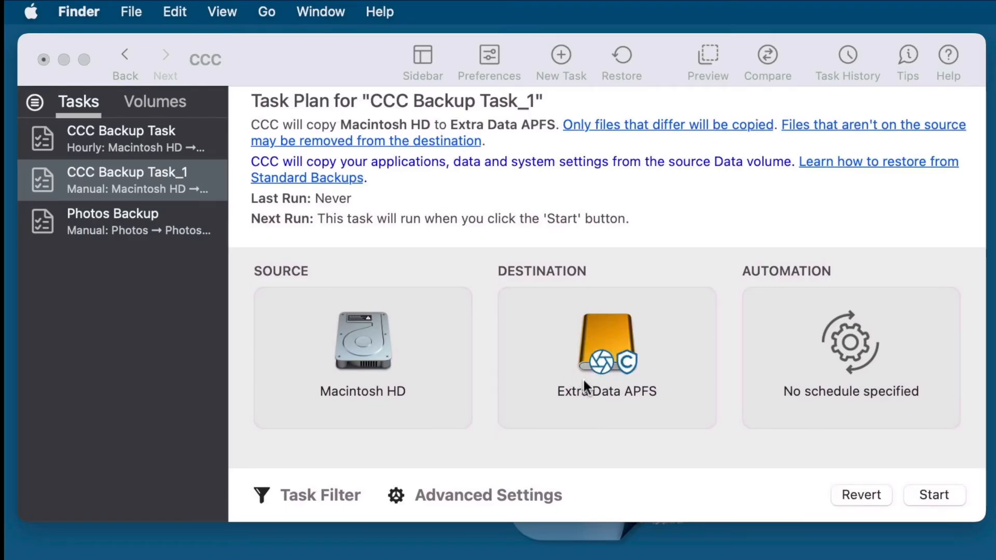
mouse_move(618, 350)
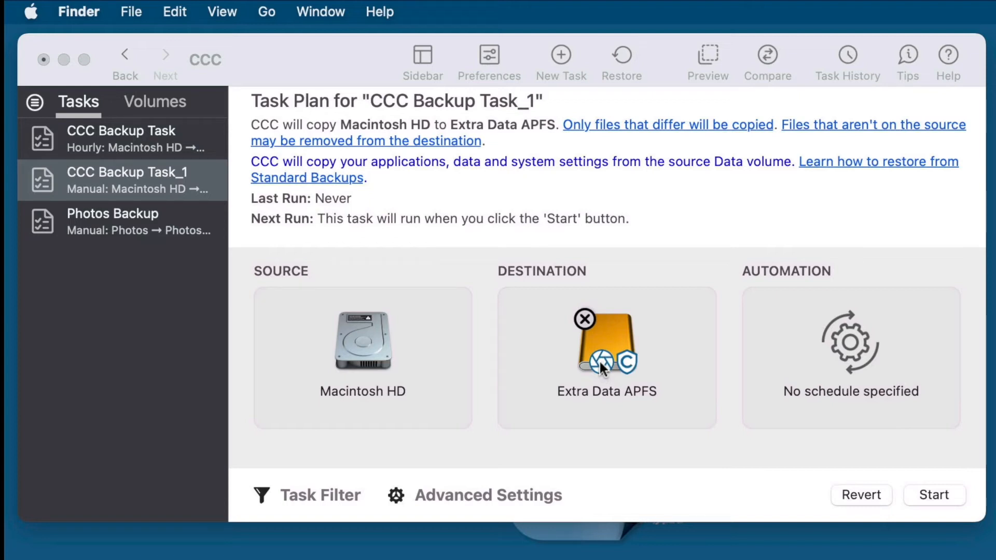
click(934, 496)
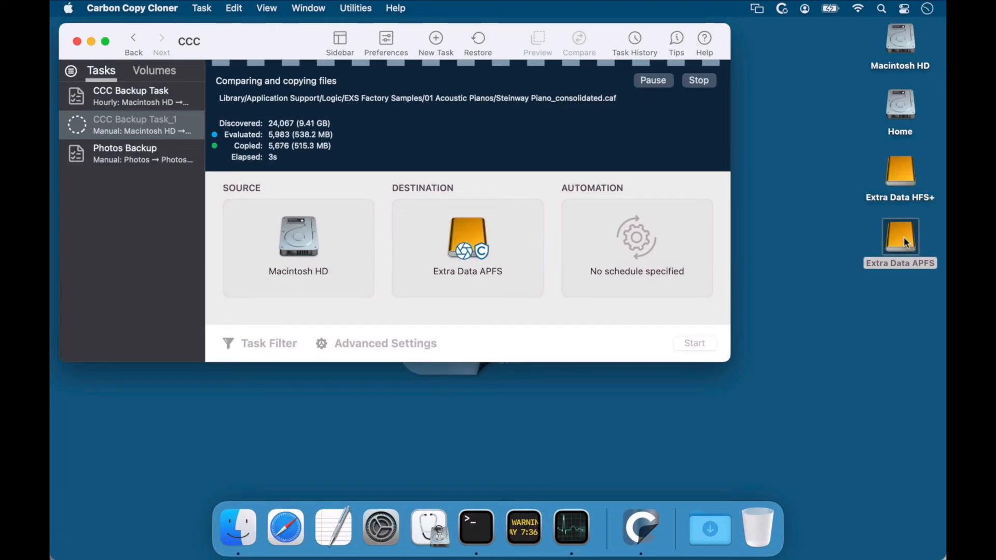
- In Finder, examine the root folders of Extra Data APFS and Extra Data HFS+, plus the Applications folder on Extra Data APFS
double_click(904, 239)
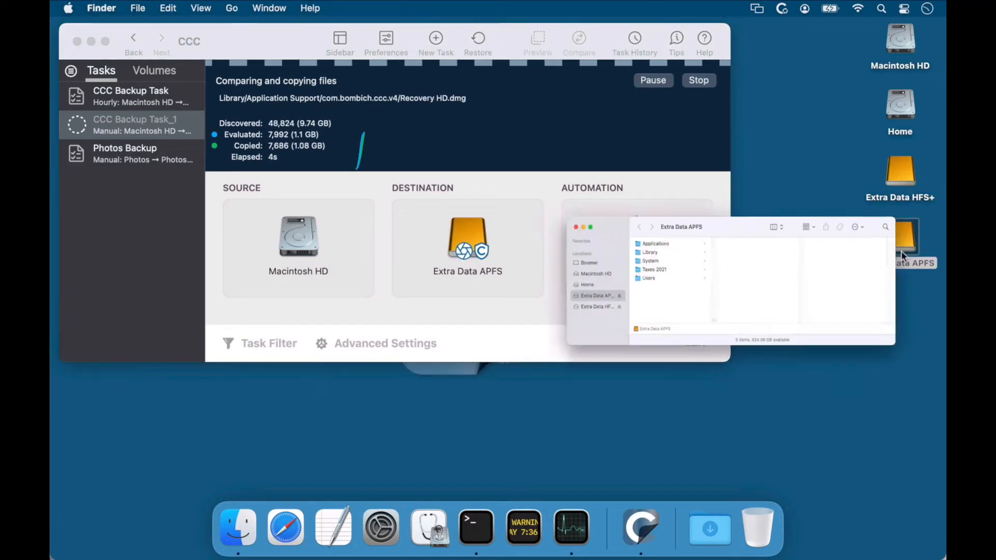
drag(536, 223, 580, 279)
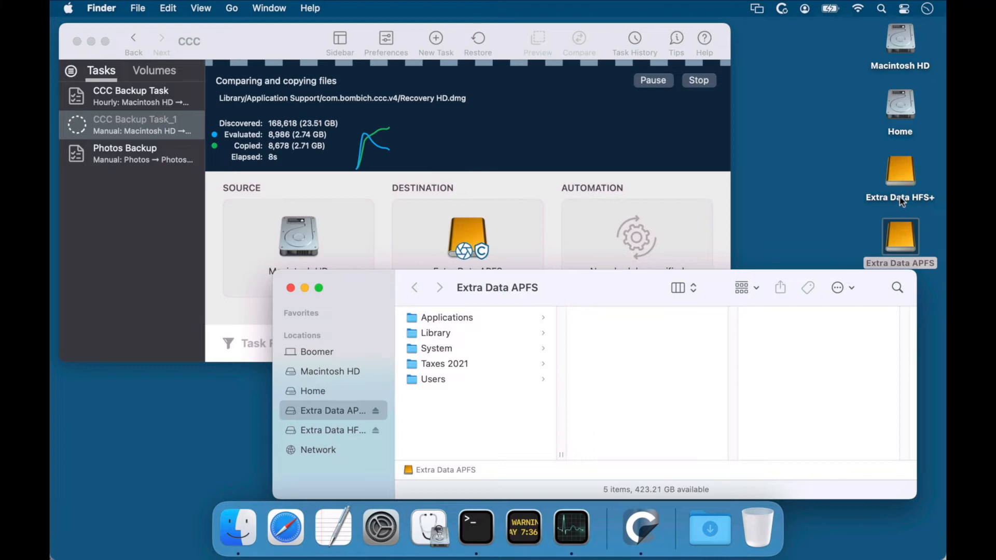
double_click(900, 170)
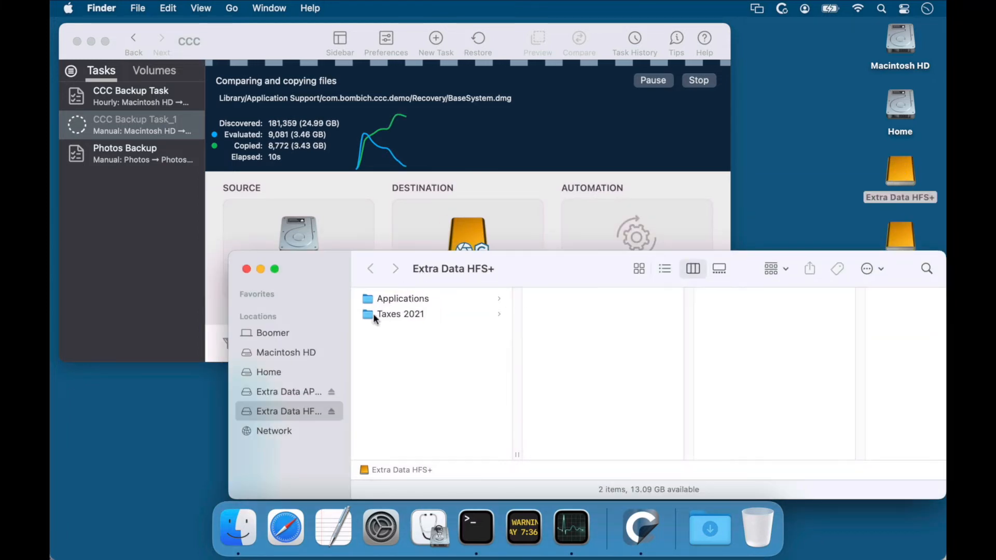
click(250, 267)
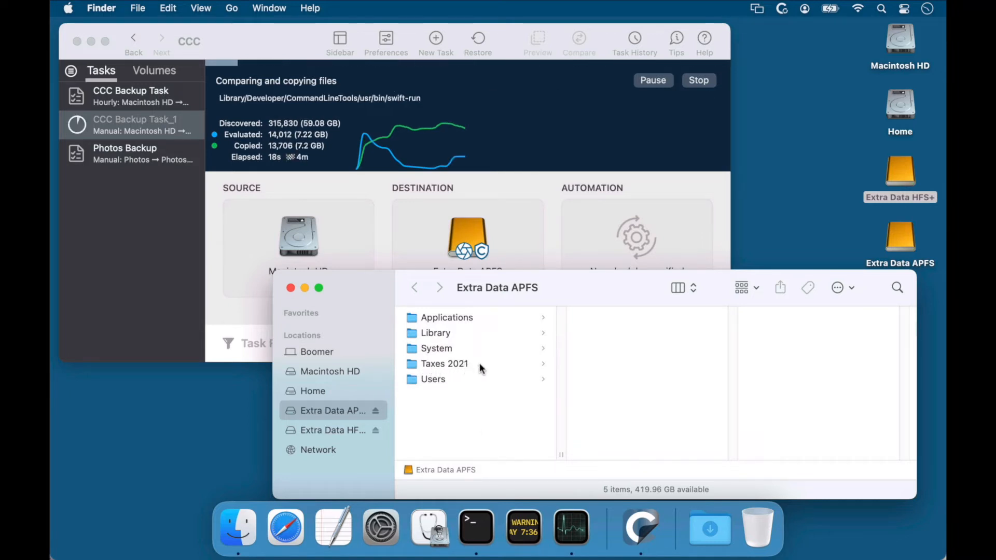
click(463, 318)
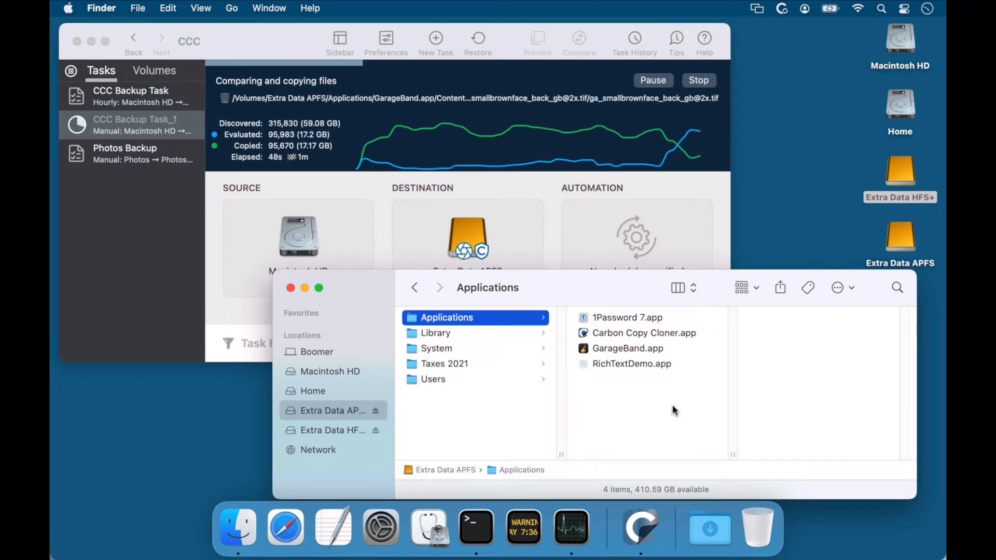
mouse_move(354, 111)
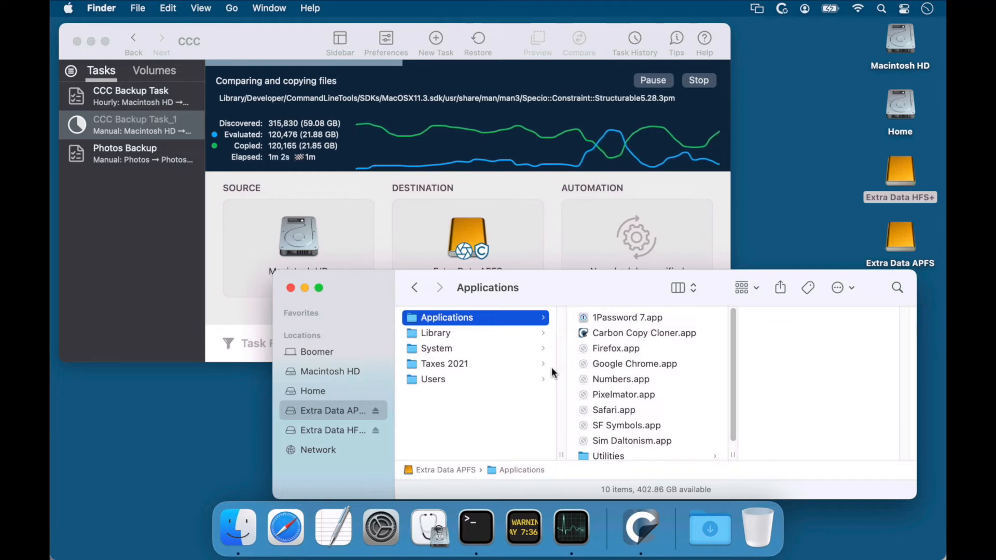
- Stop the running backup in Carbon Copy Cloner and open the snapshot management for the Extra Data APFS destination
click(698, 80)
click(468, 418)
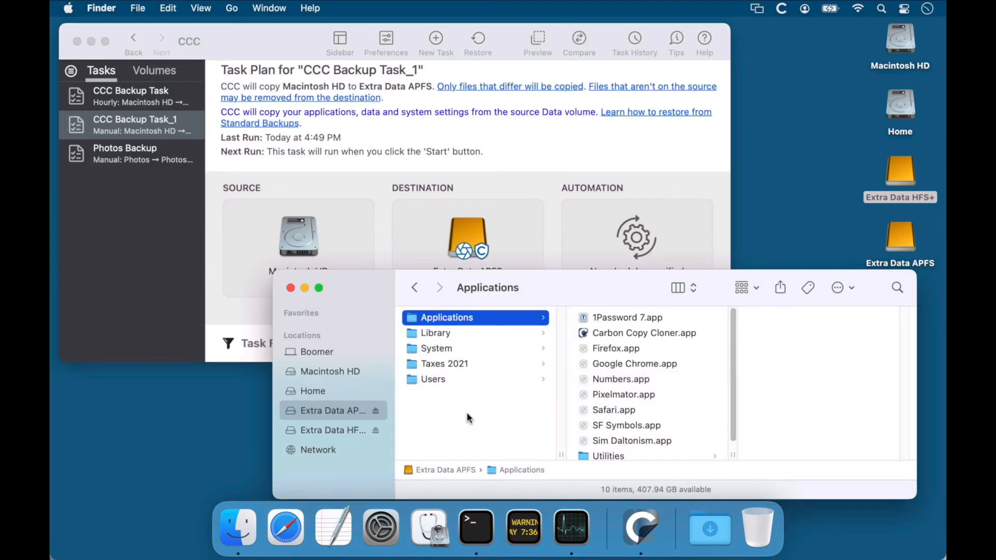
click(506, 191)
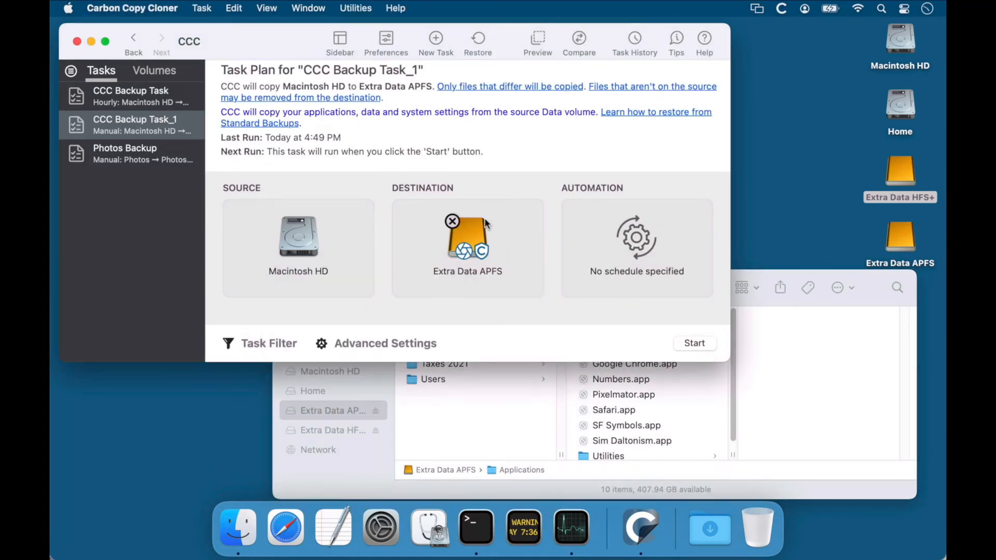
click(471, 237)
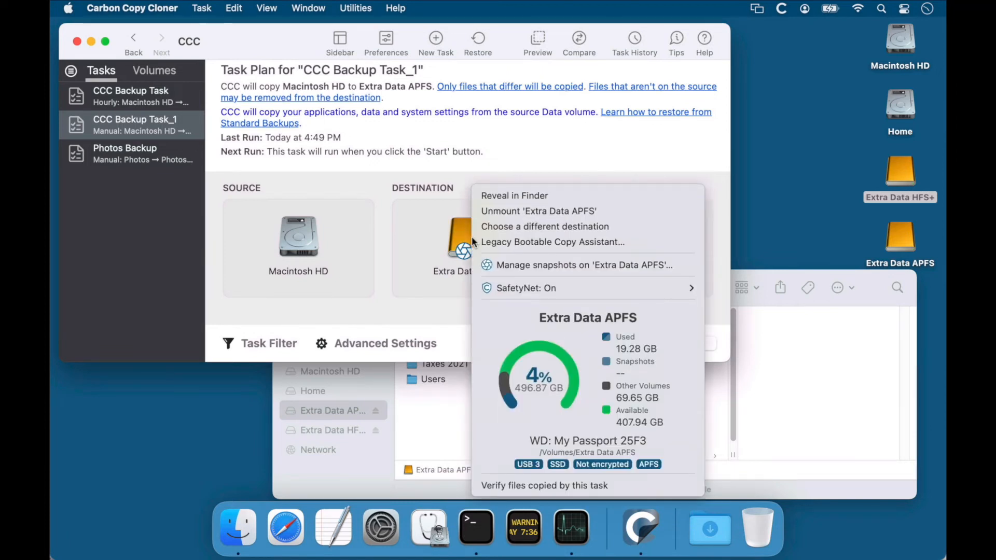
click(577, 263)
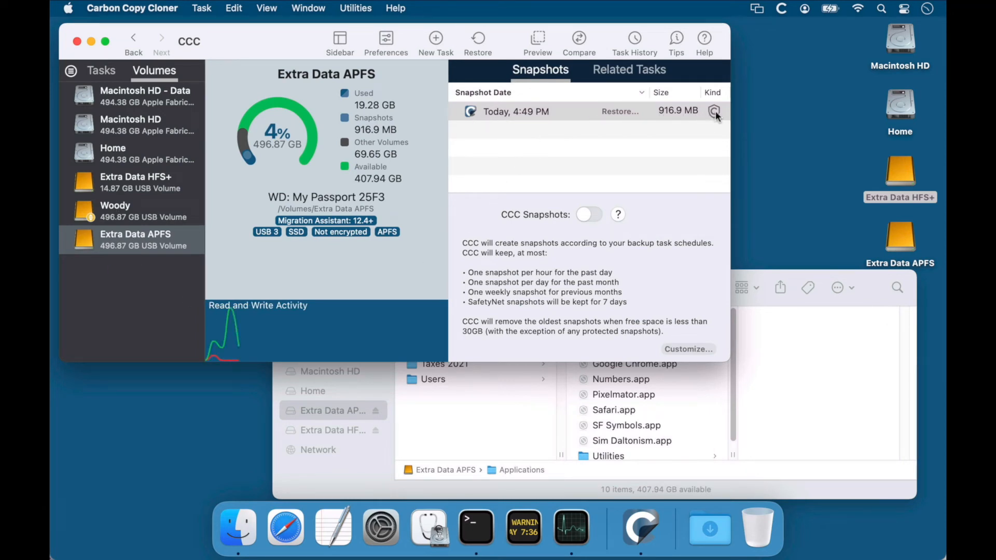
mouse_move(715, 110)
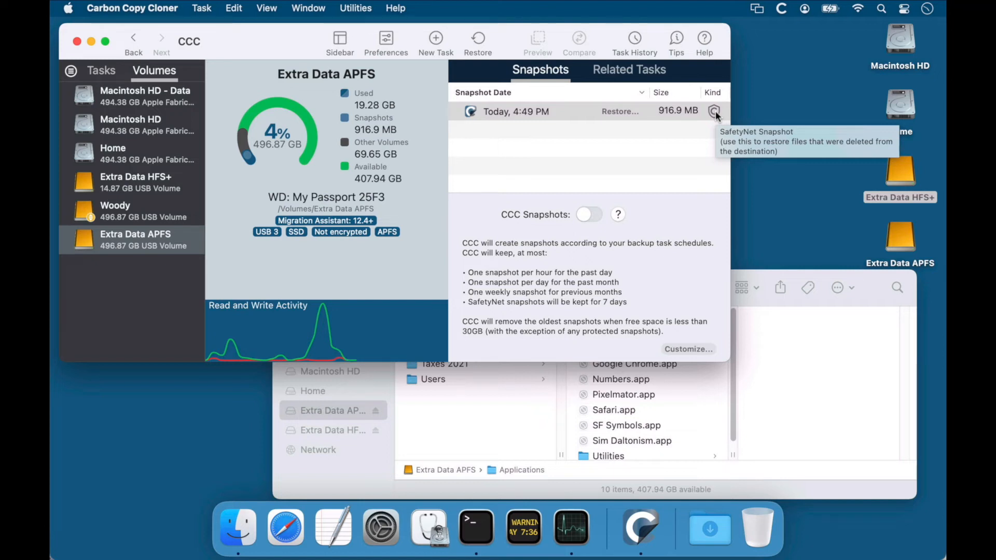
- Set up a restore from the Today, 4:49 PM SafetyNet snapshot of Extra Data APFS, accepting that snapshot support is disabled
click(638, 119)
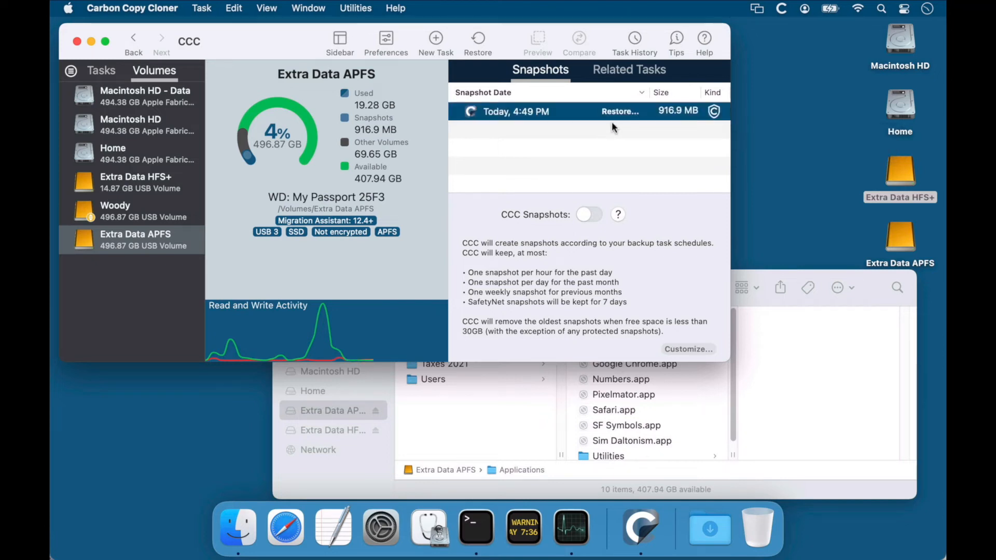
click(621, 112)
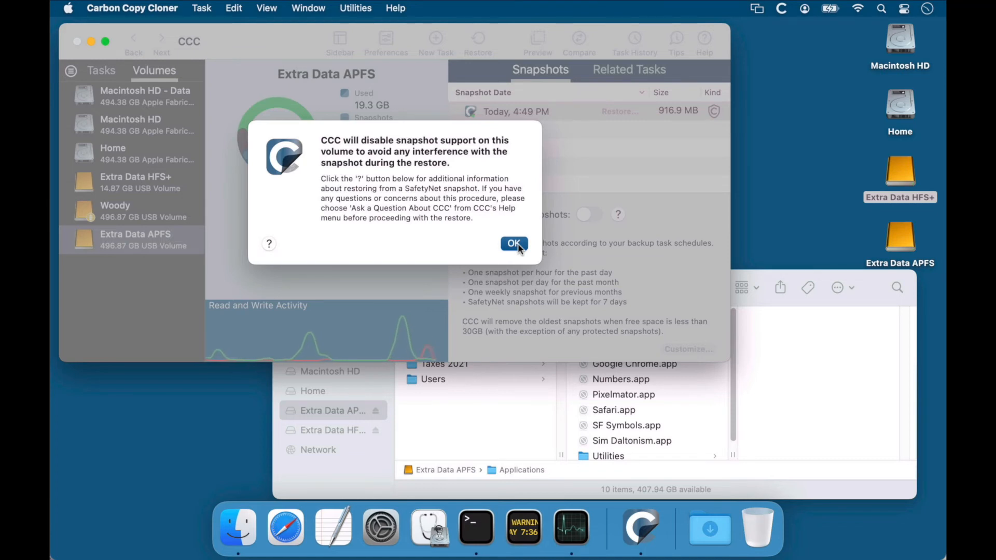
click(513, 244)
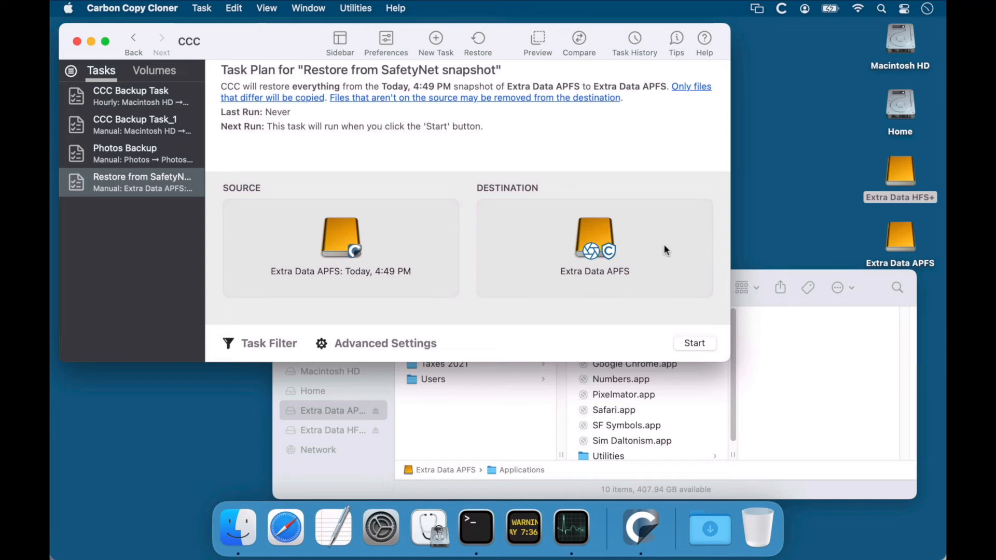
- Turn off protection of root-level items on the Extra Data APFS destination and start the Restore from SafetyNet snapshot task
mouse_move(611, 229)
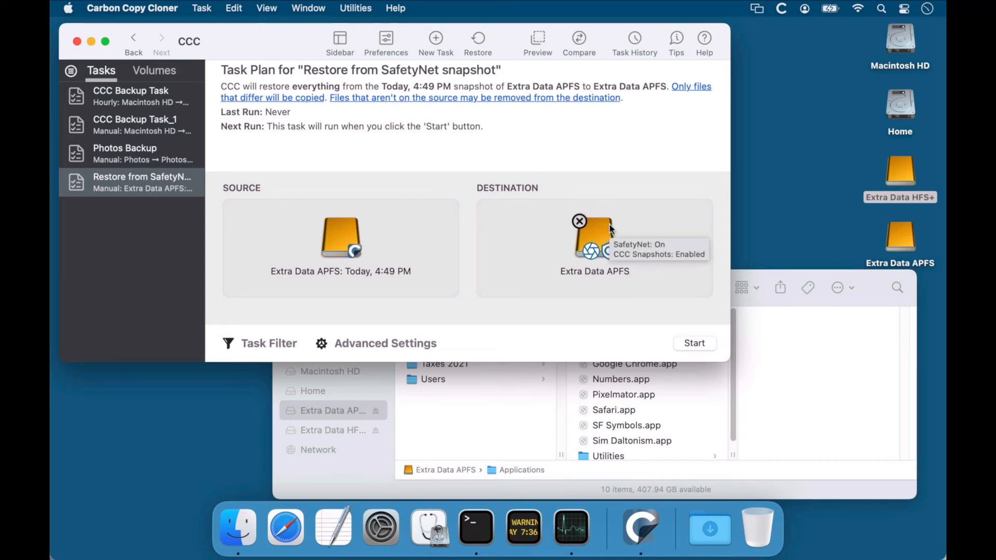
click(482, 419)
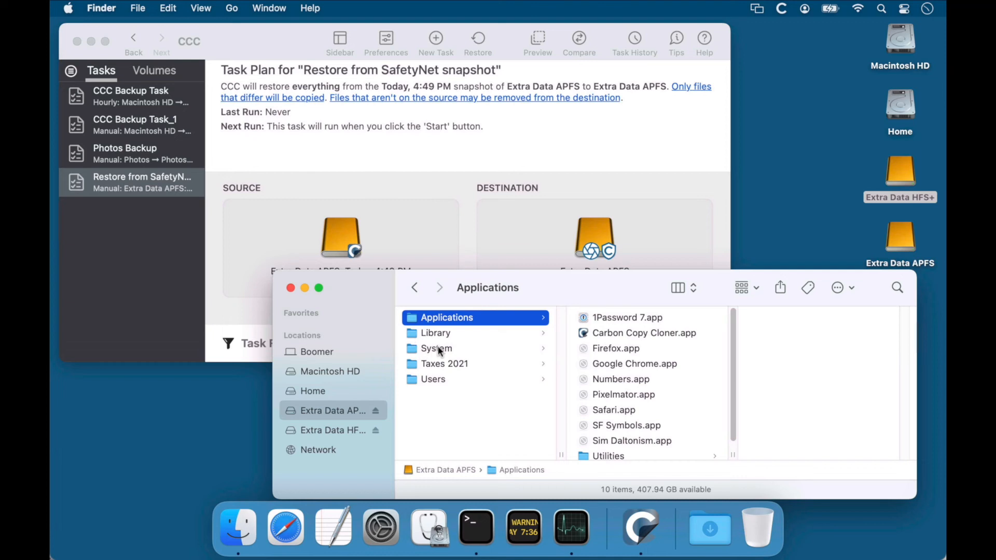
click(606, 241)
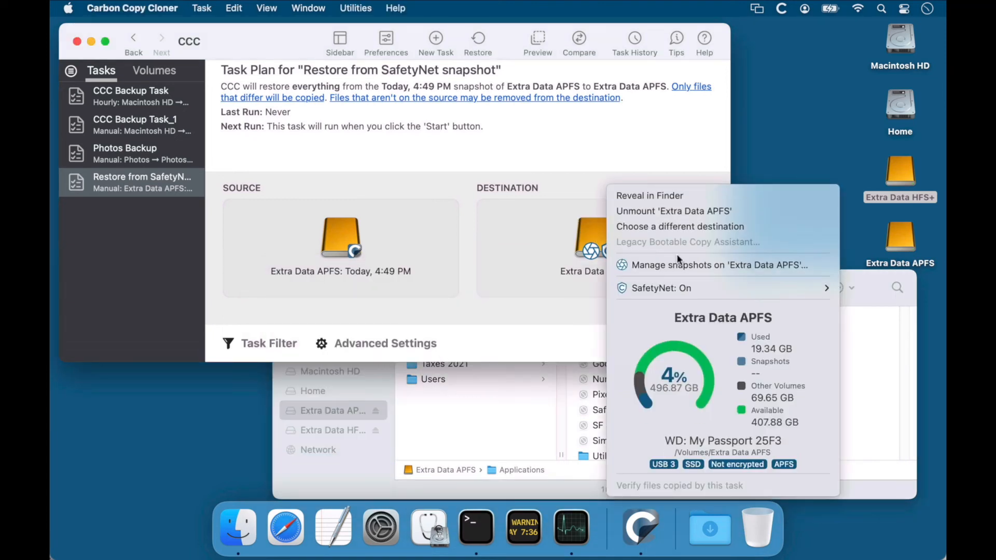
mouse_move(683, 287)
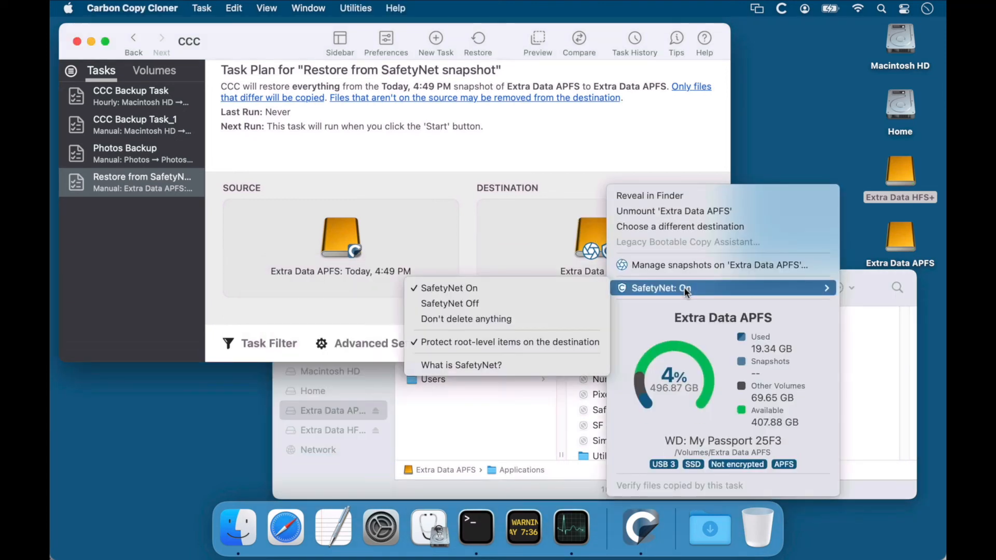
click(559, 343)
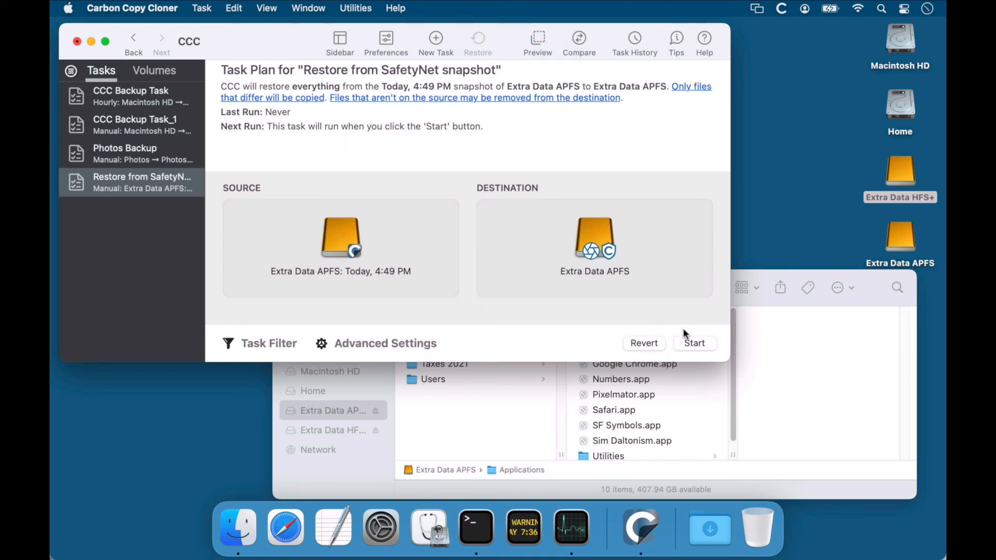
click(703, 345)
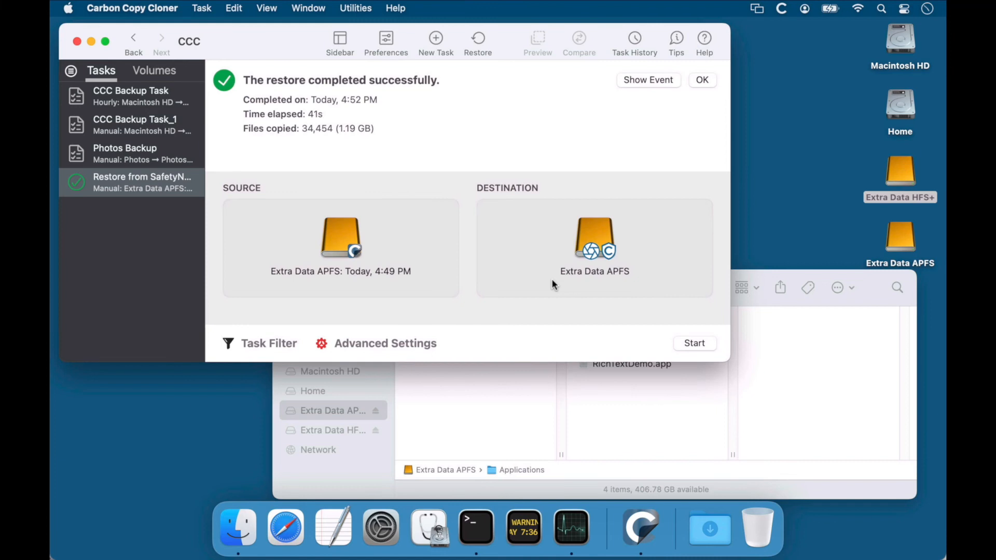
- In Finder, examine the restored Taxes 2021 and Applications folders on Extra Data APFS
click(627, 432)
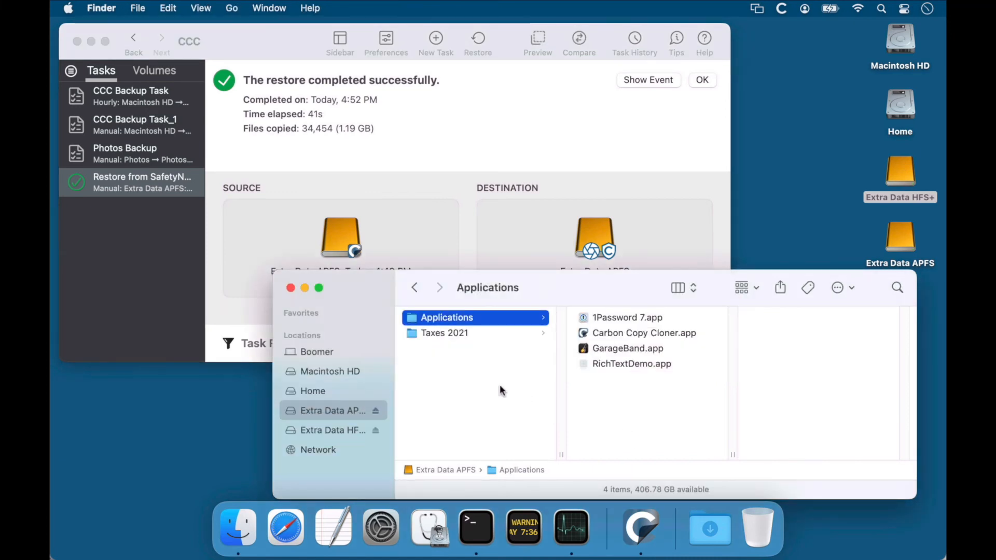
click(446, 334)
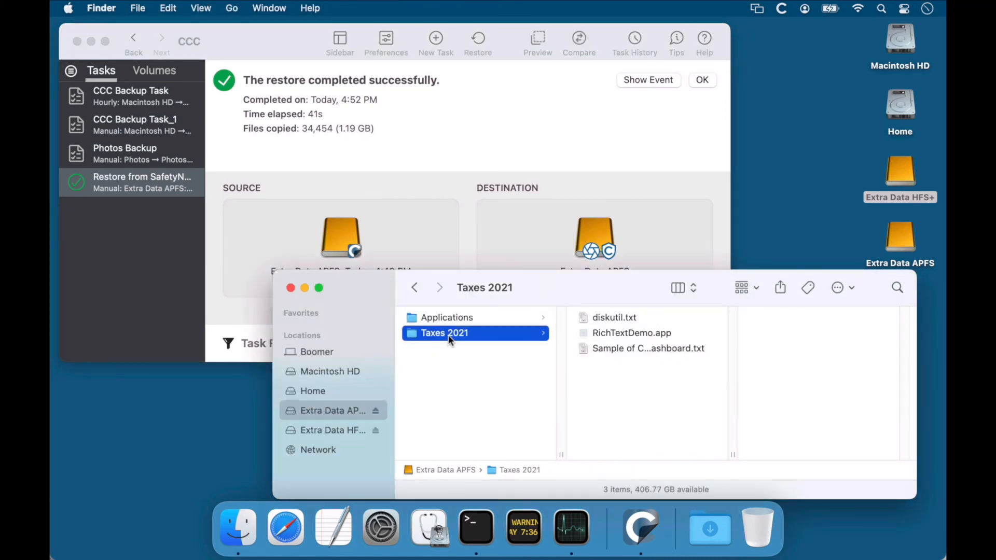
click(481, 318)
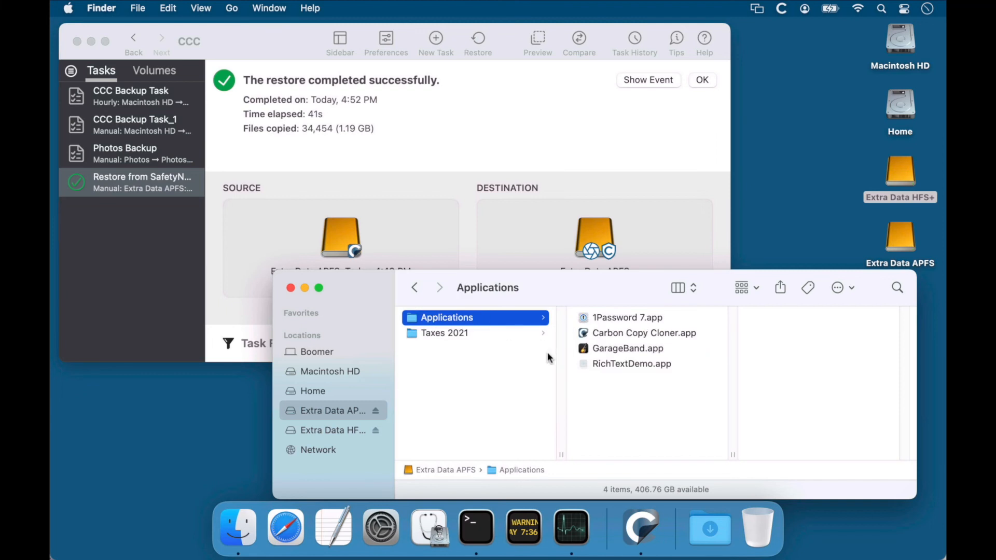
click(548, 254)
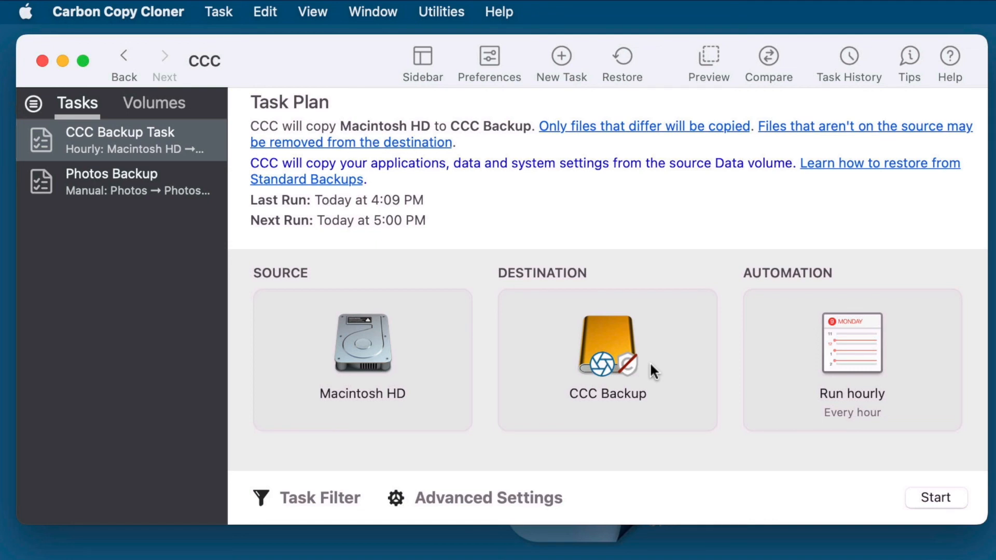
mouse_move(616, 369)
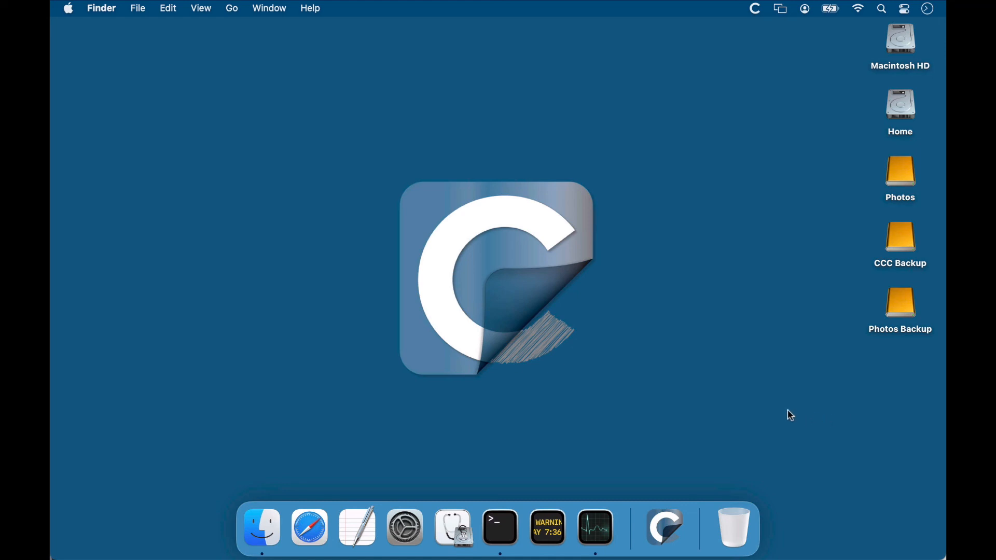
- Launch Carbon Copy Cloner and open the help request form for asking a question about CCC
click(661, 518)
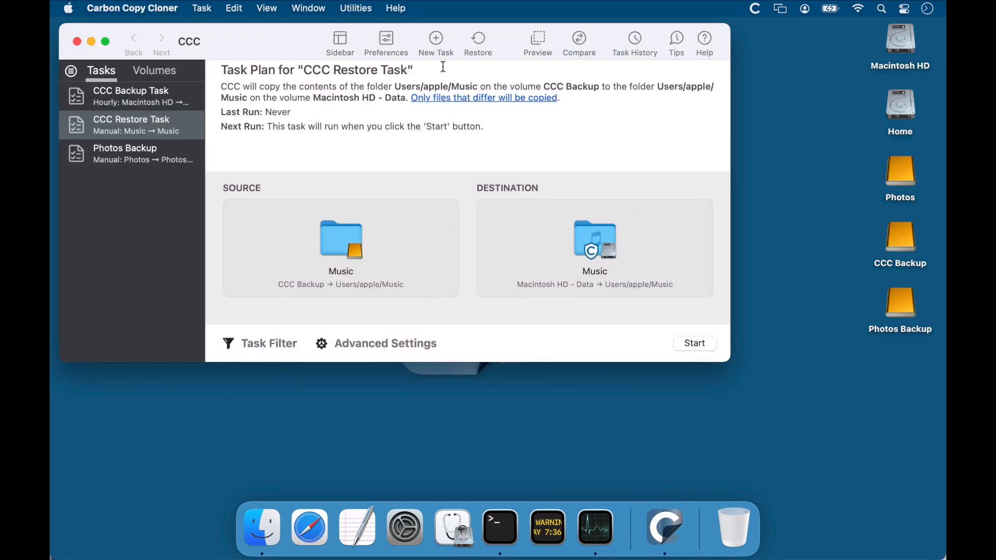
click(396, 9)
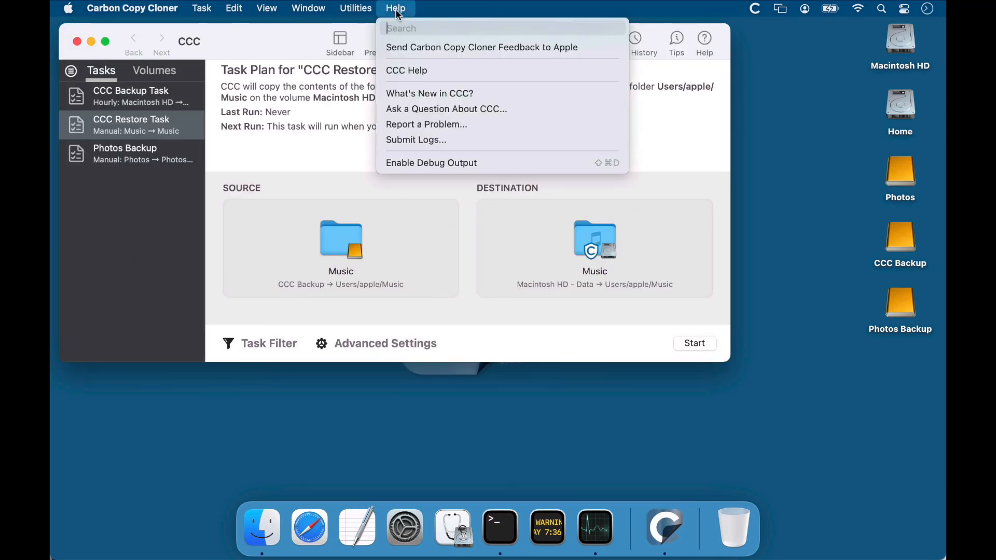
click(452, 106)
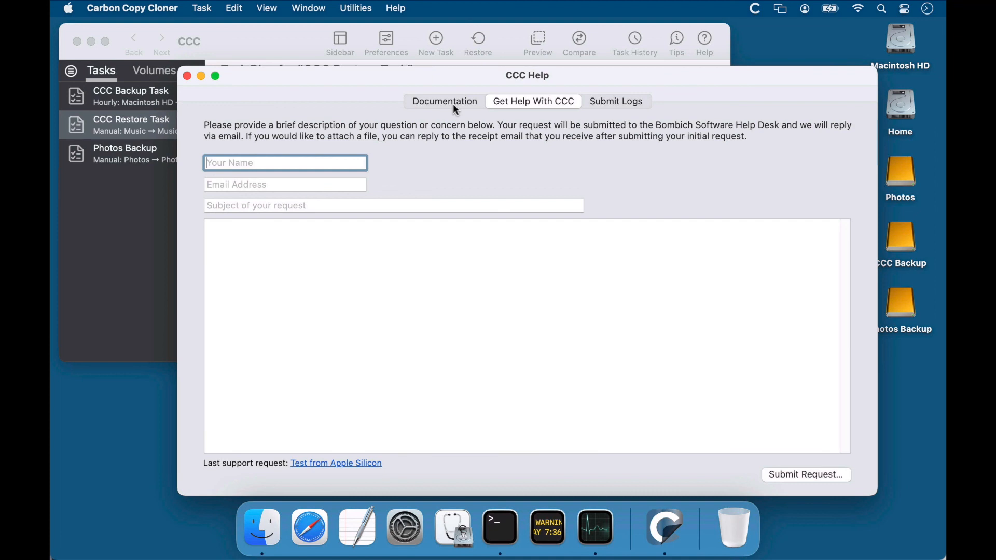